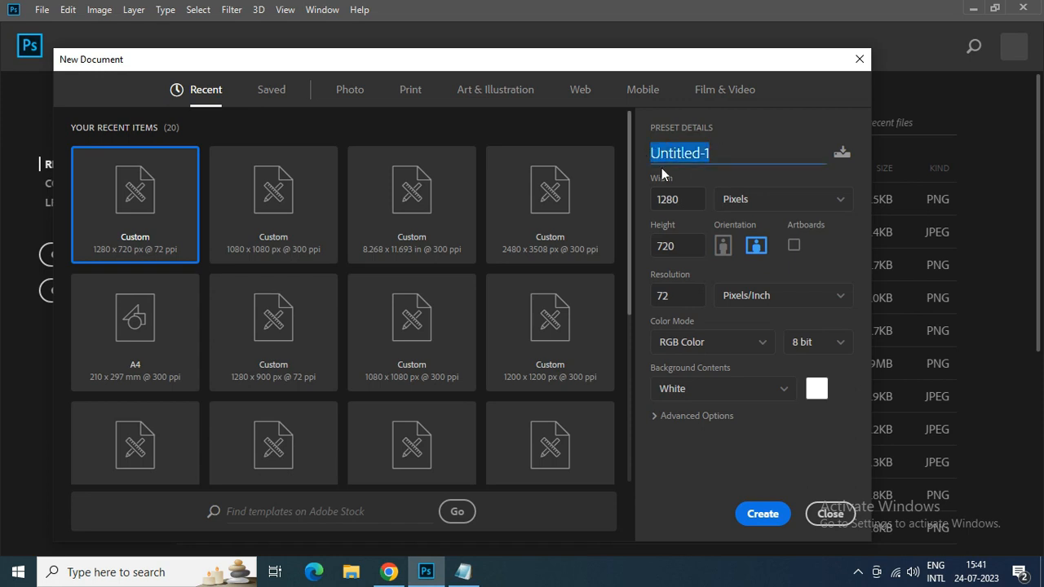
- Create a 1080 by 1080 pixel document named "instagram banner design" and convert its locked background into a regular layer
text(instagram banner design)
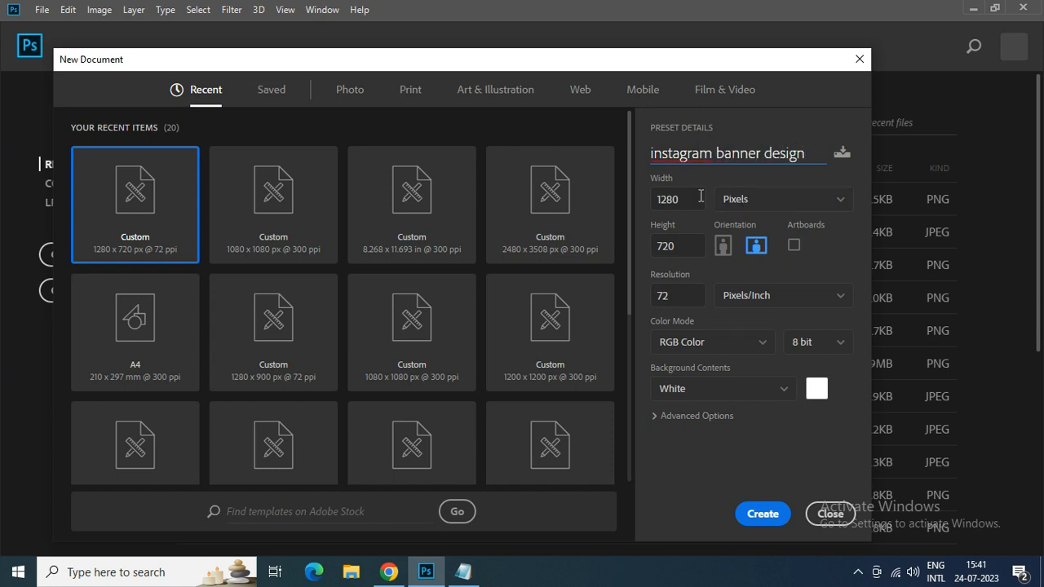
drag(693, 199, 655, 198)
text(1080)
drag(676, 244, 651, 245)
text(10)
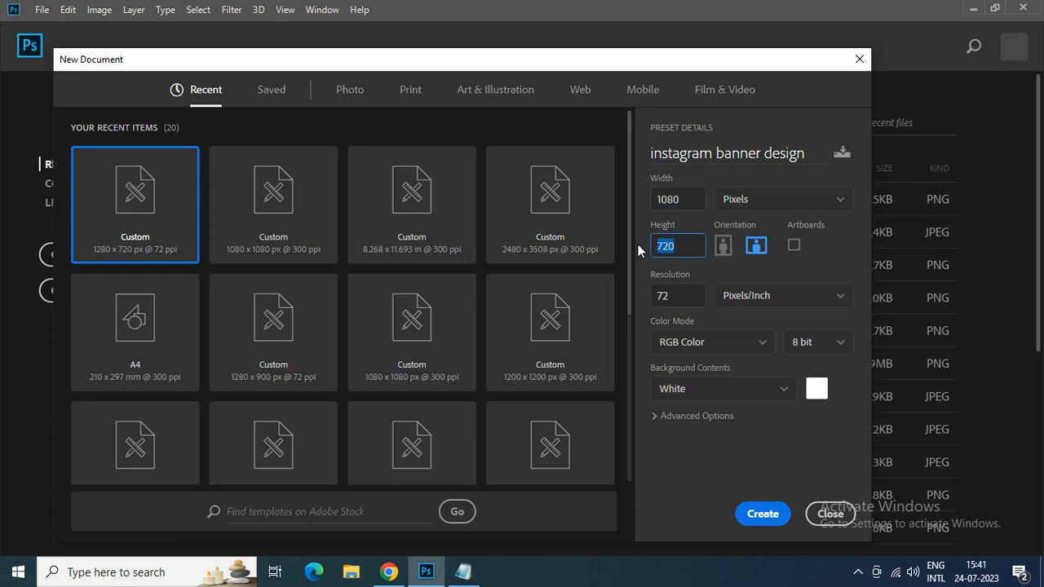
text(80)
click(752, 513)
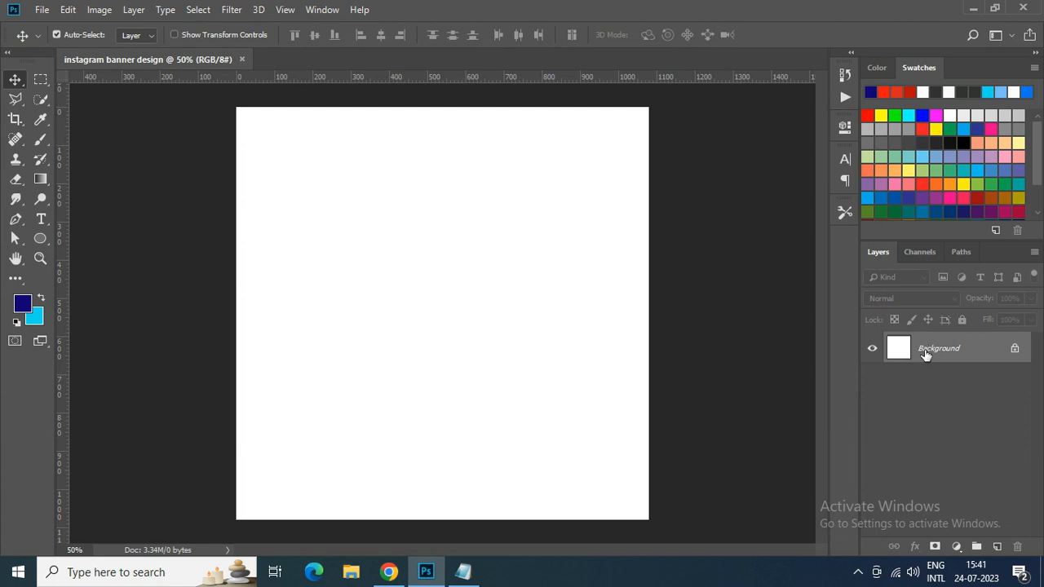
double_click(925, 350)
click(764, 103)
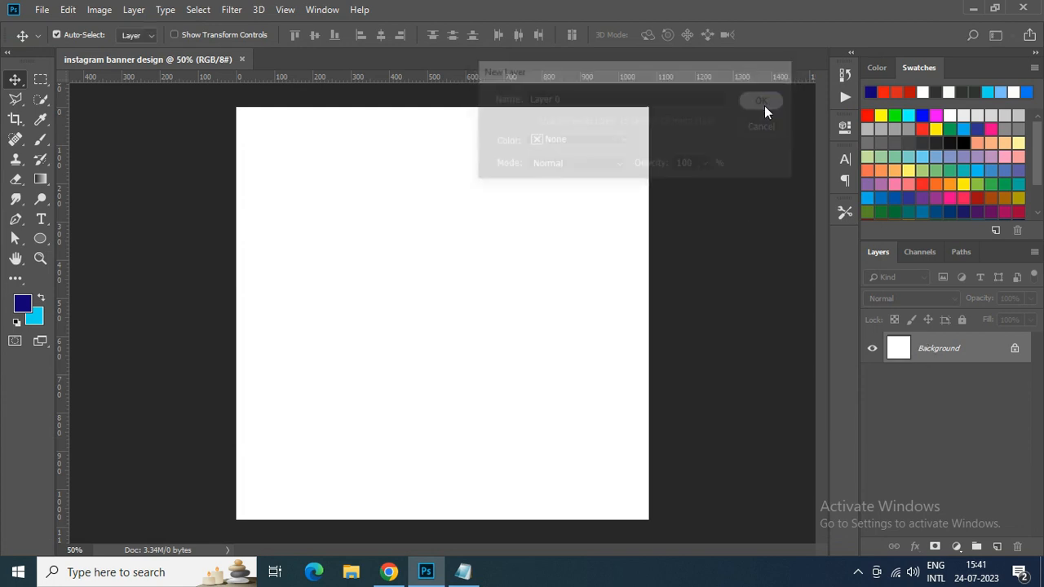
- Open the images pngegg (1), pngegg (2), pngegg (3) and pngegg (4) from the Downloads folder
click(42, 12)
click(49, 52)
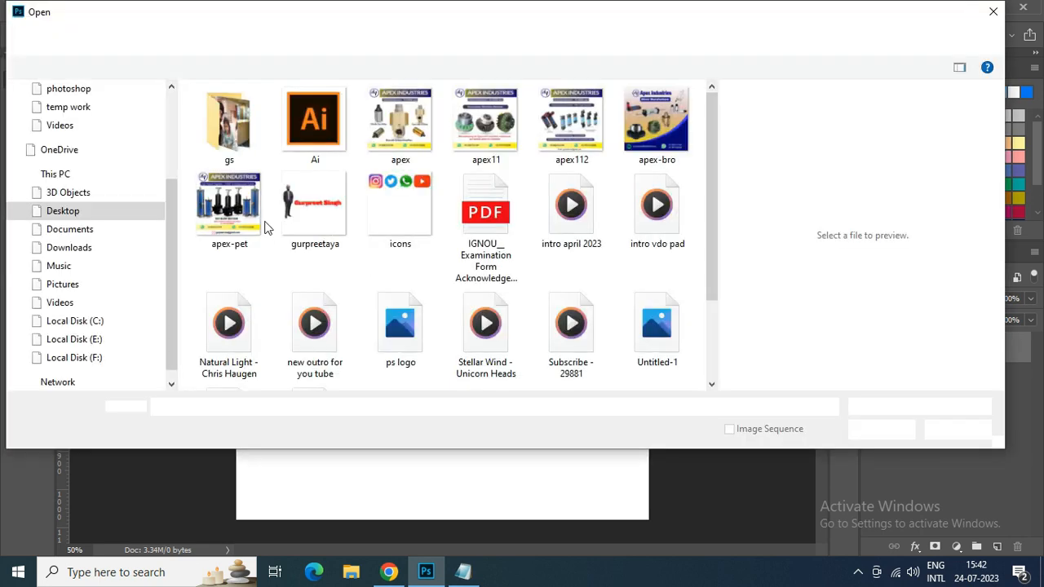
click(68, 88)
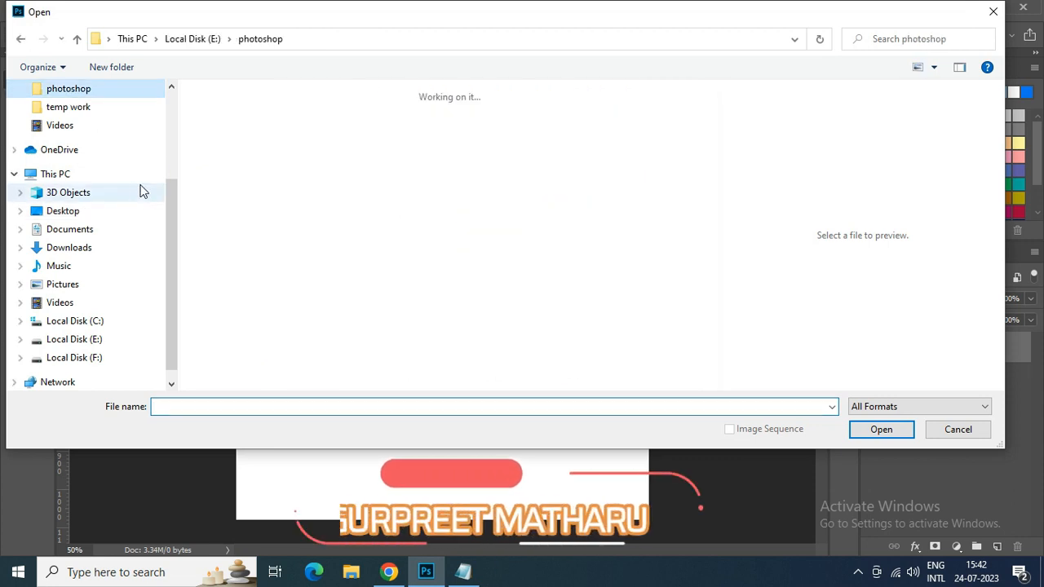
drag(173, 192, 223, 173)
click(65, 106)
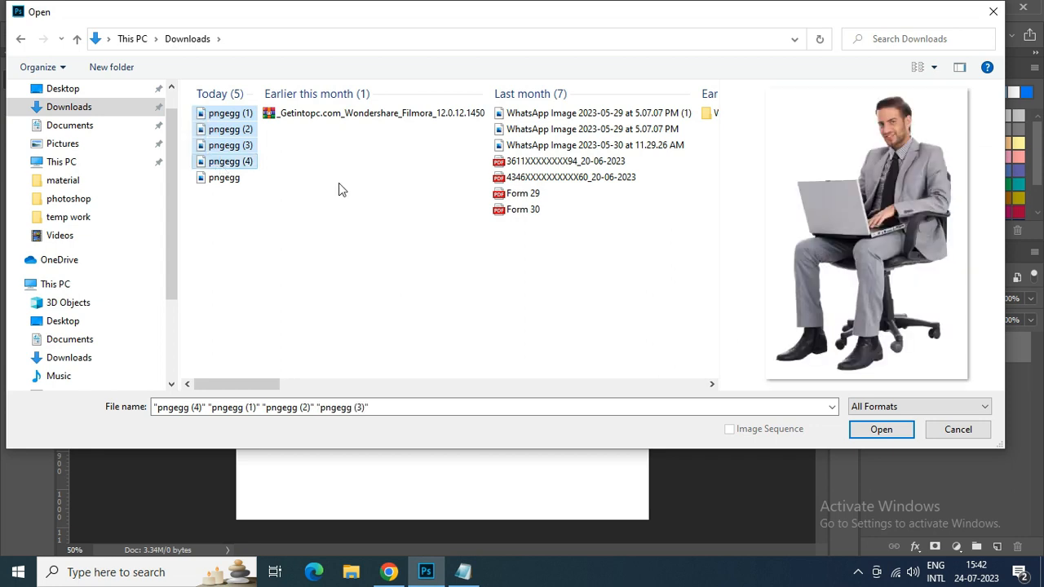
click(880, 429)
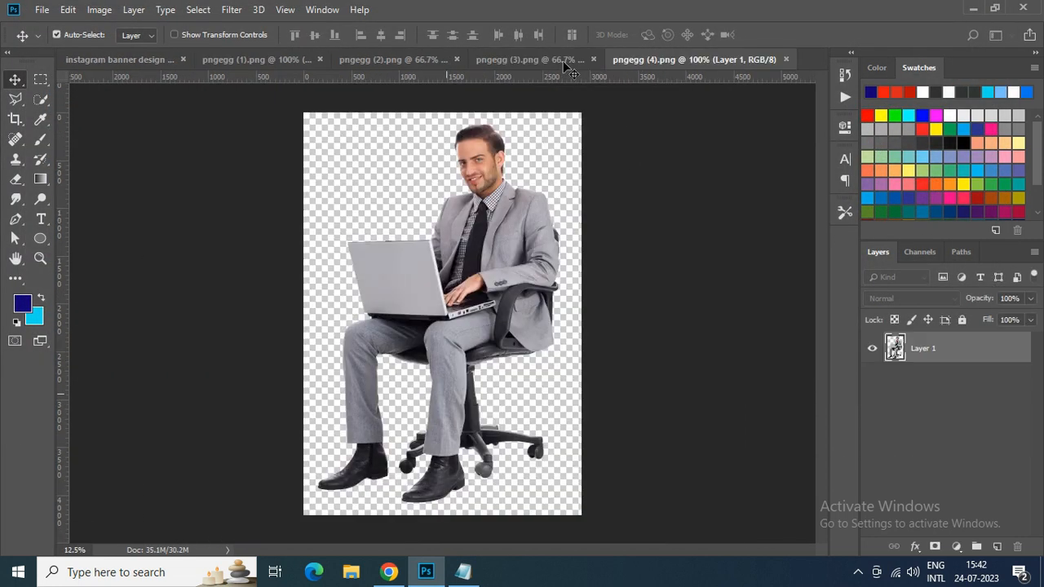
- Look through the opened images and copy the seated businessman from pngegg (4) into the instagram banner design document
click(565, 63)
click(402, 66)
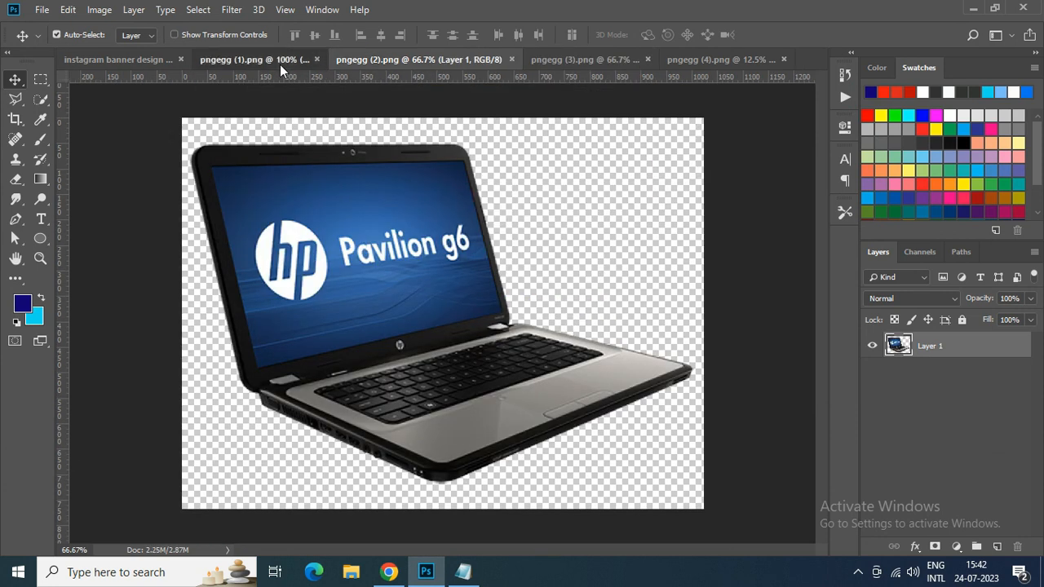
click(280, 64)
click(142, 62)
click(717, 59)
drag(475, 226, 441, 293)
- Free-transform the businessman to about 16% of his size and place him in the lower right part of the canvas
key(ctrl+minus)
key(ctrl+minus)
key(ctrl+minus)
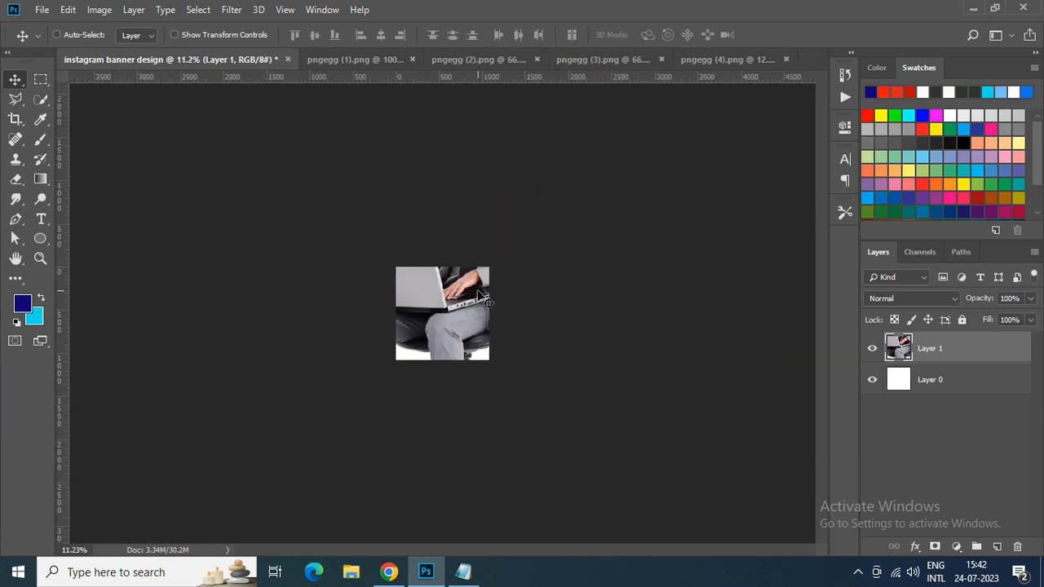
click(70, 10)
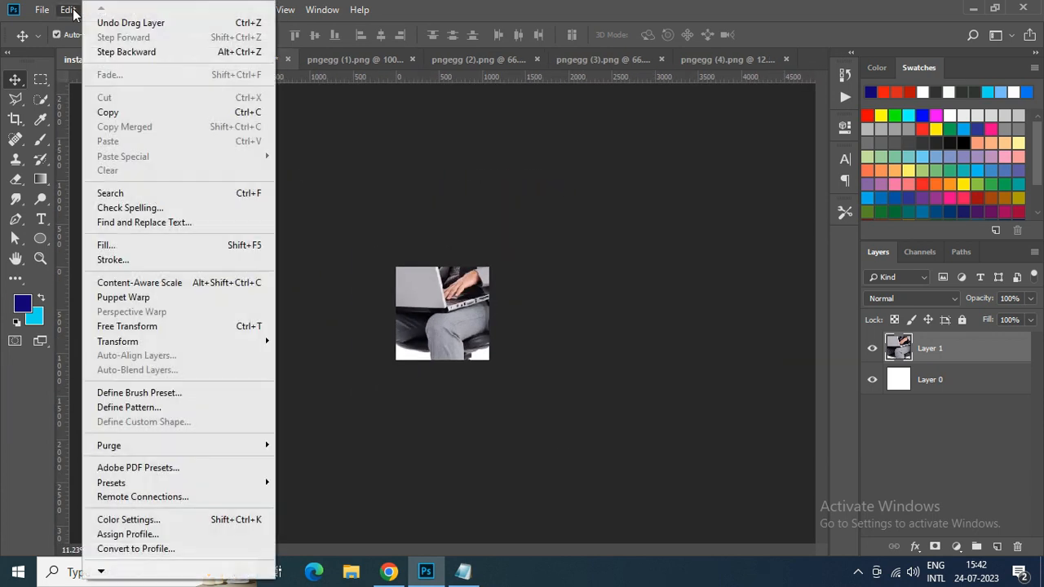
click(155, 327)
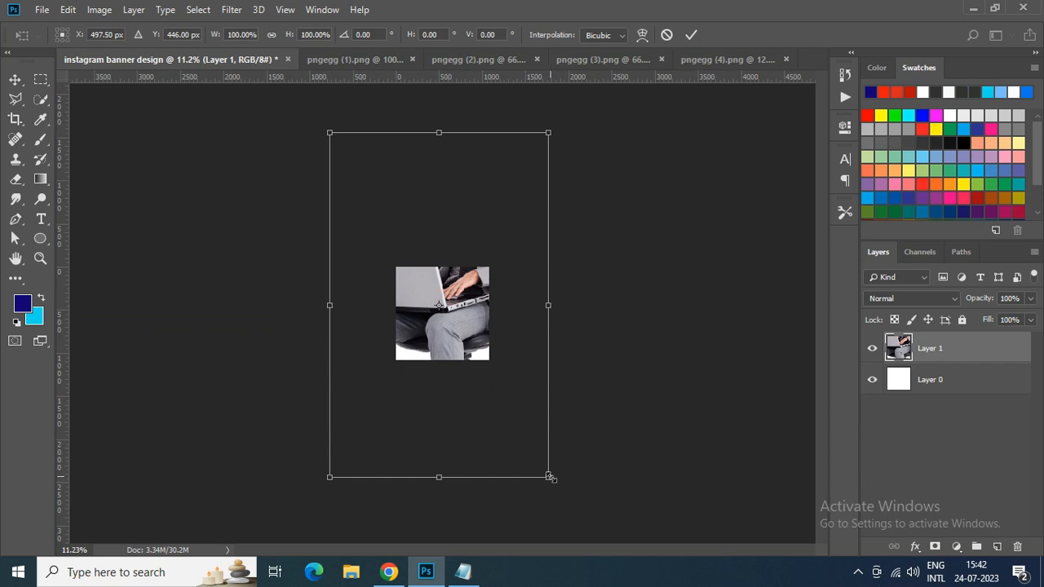
drag(549, 477, 473, 297)
key(ctrl+0)
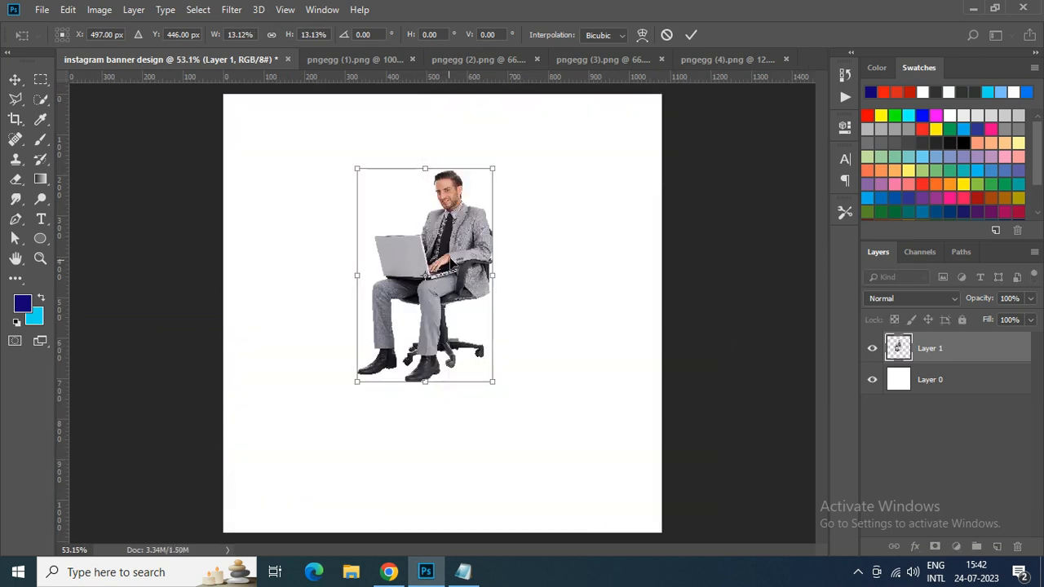
drag(494, 387, 521, 411)
drag(468, 261, 581, 358)
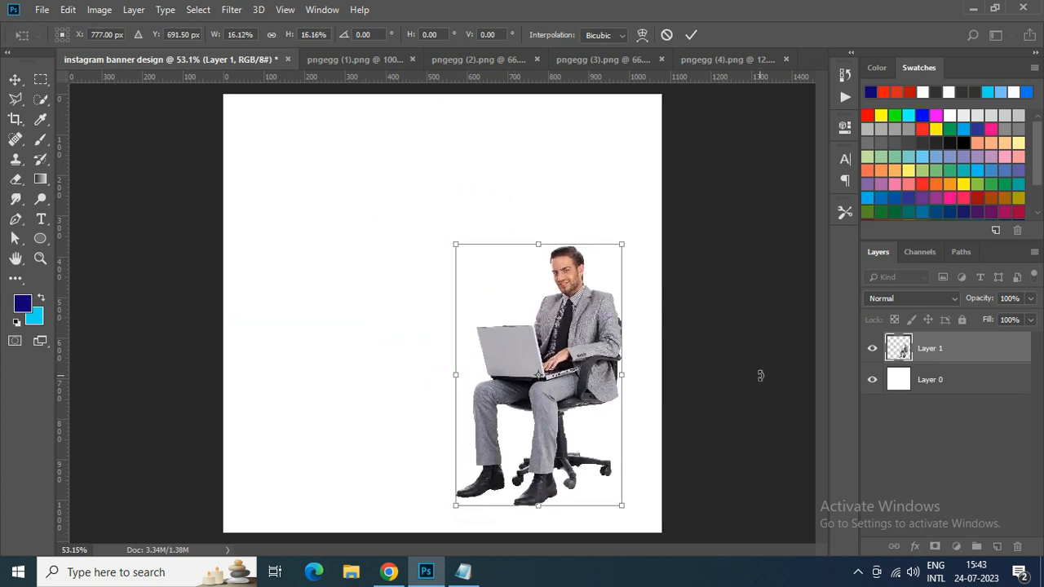
key(Return)
drag(630, 332, 630, 325)
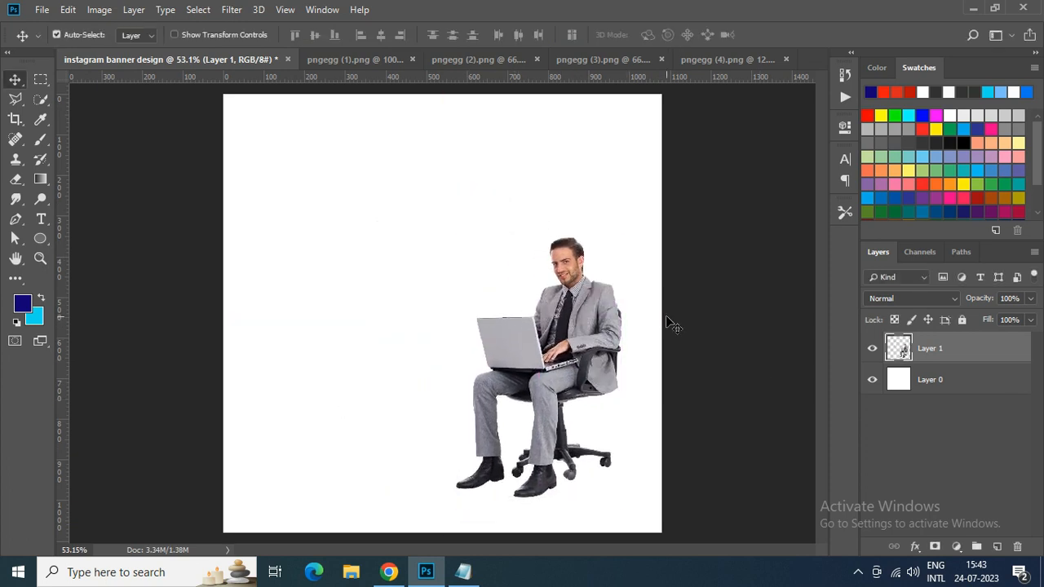
- Add a solid color fill layer above Layer 0, trying colors sampled from the businessman and settling on white (#ffffff)
key(ctrl+plus)
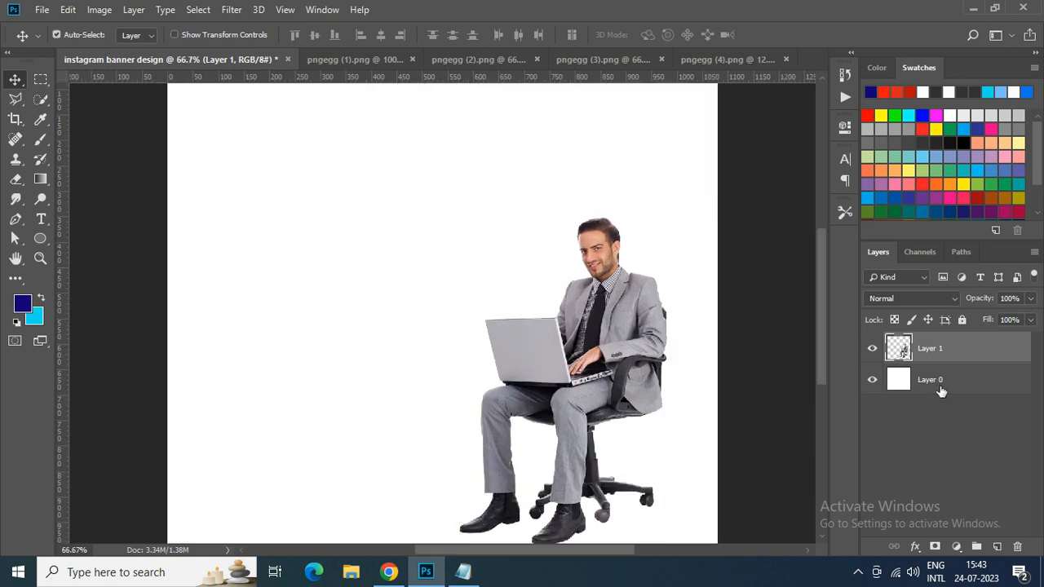
click(941, 390)
click(956, 546)
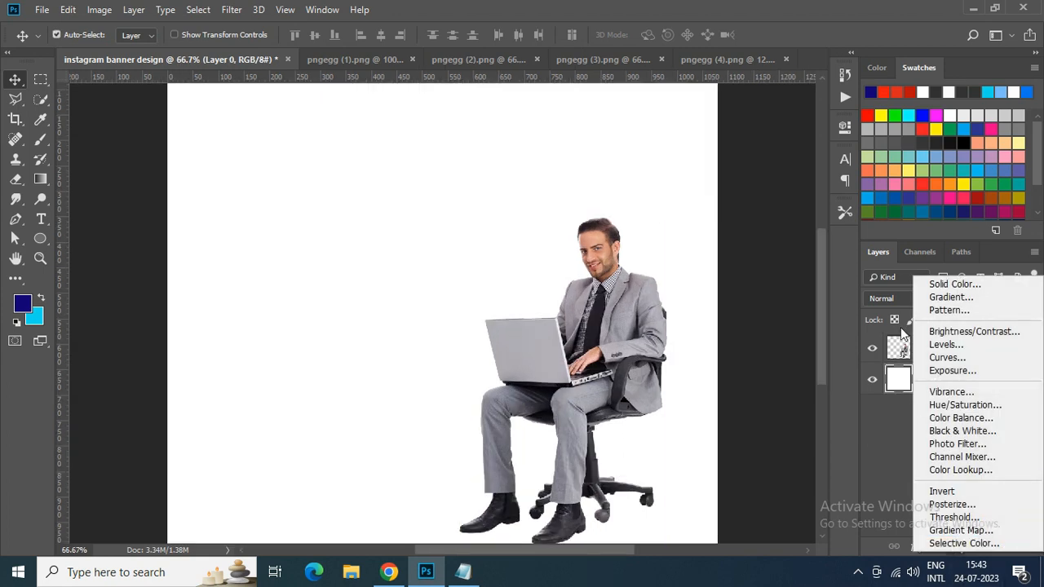
click(945, 285)
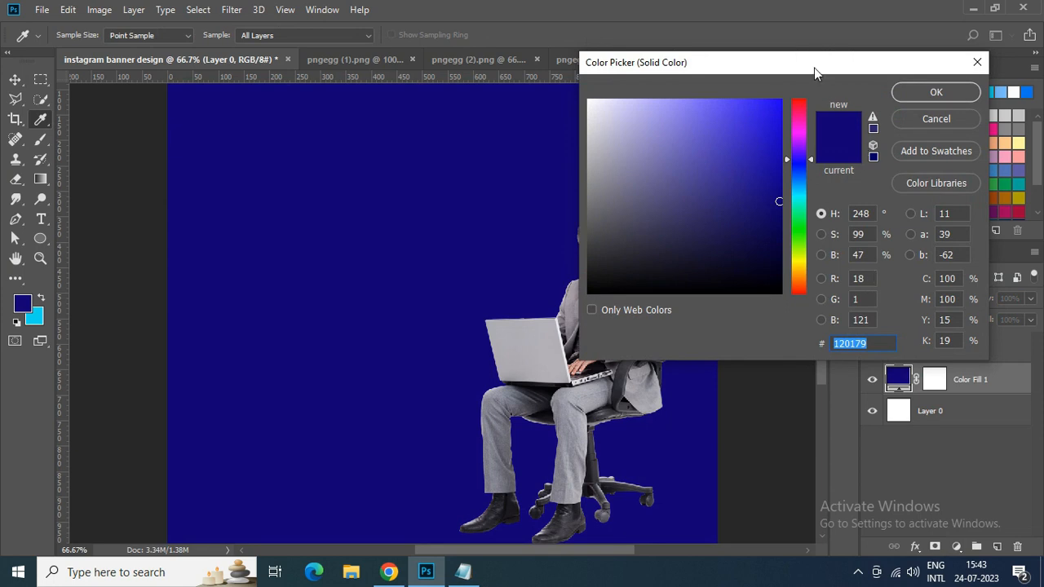
drag(813, 68, 1008, 67)
click(603, 239)
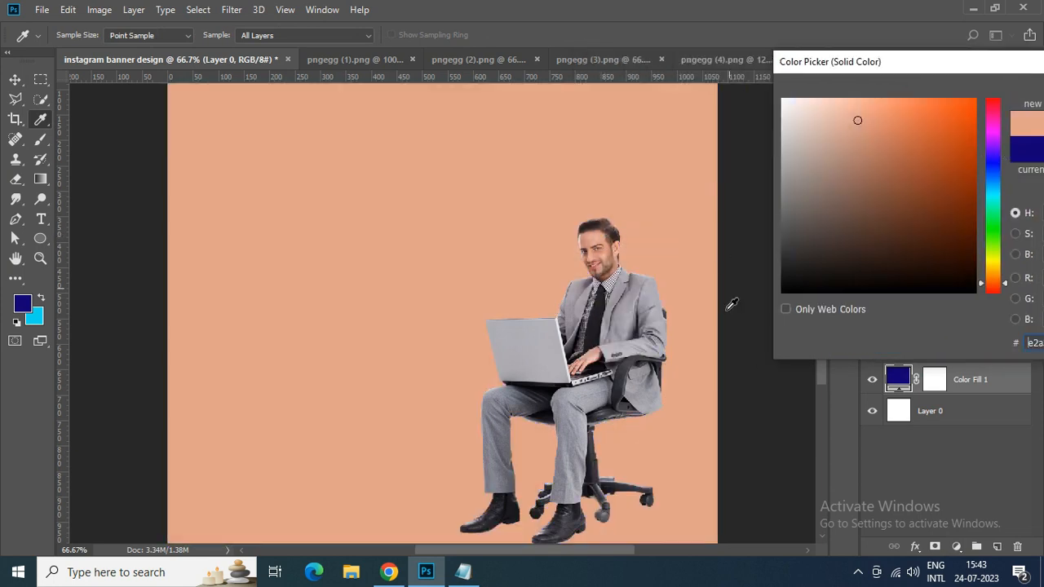
click(557, 359)
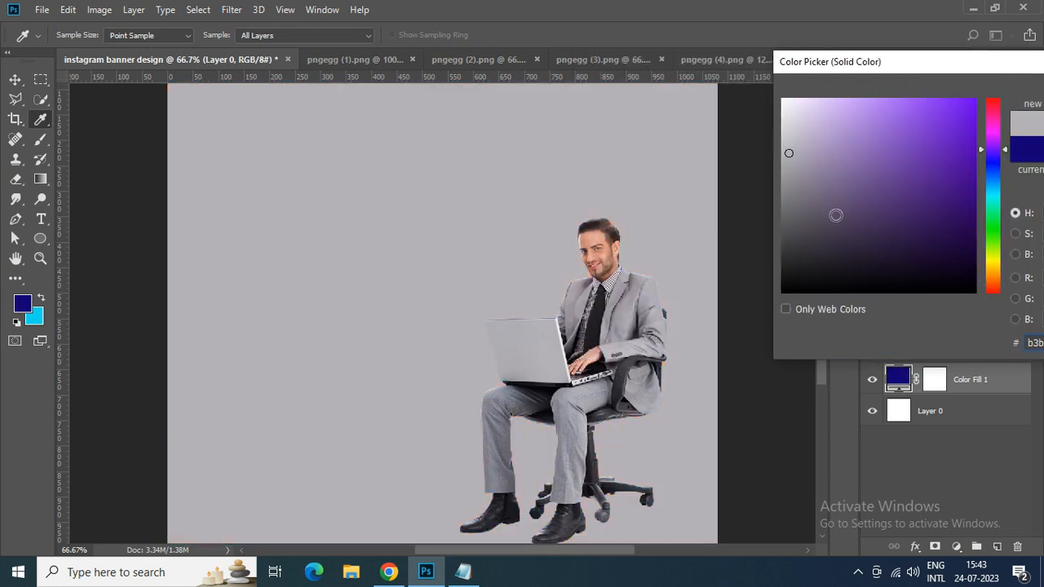
click(585, 422)
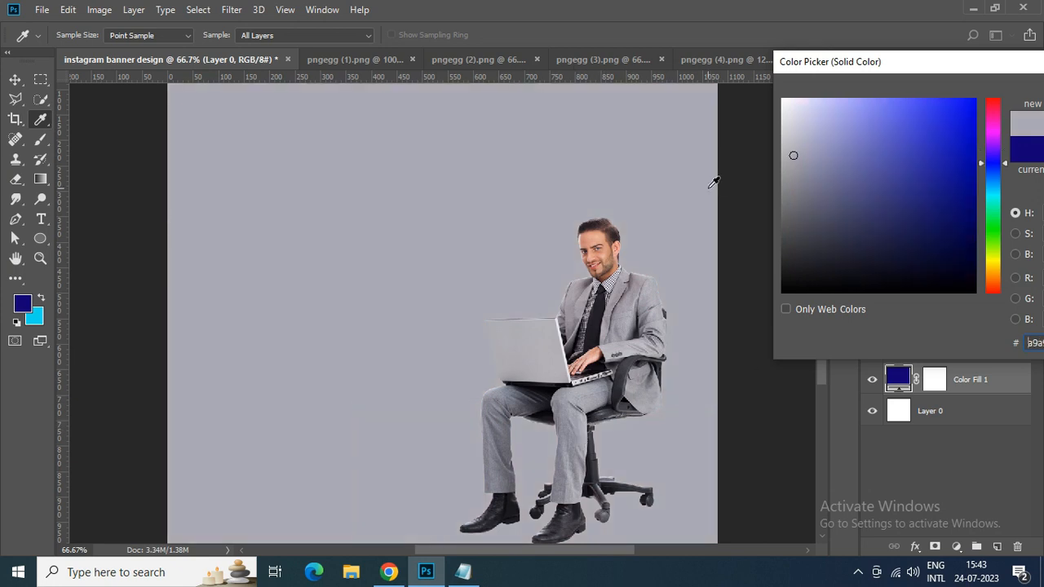
drag(817, 146, 768, 93)
drag(853, 70, 747, 40)
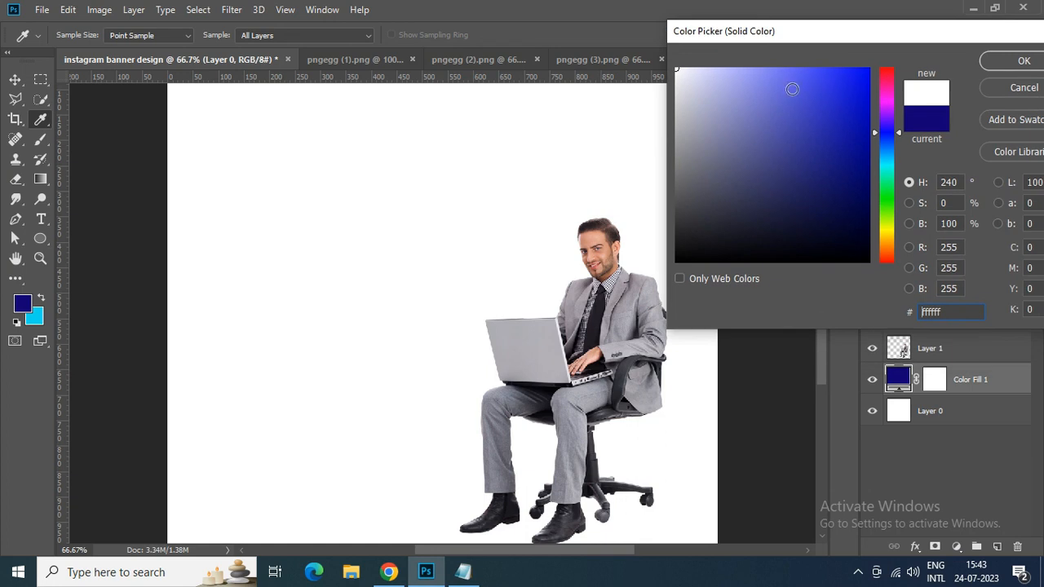
click(992, 66)
- Shift the businessman slightly to the right on the canvas
drag(608, 369, 608, 359)
drag(820, 307, 818, 340)
drag(614, 244, 624, 258)
drag(818, 334, 824, 305)
- Delete the white solid color fill layer
click(1011, 380)
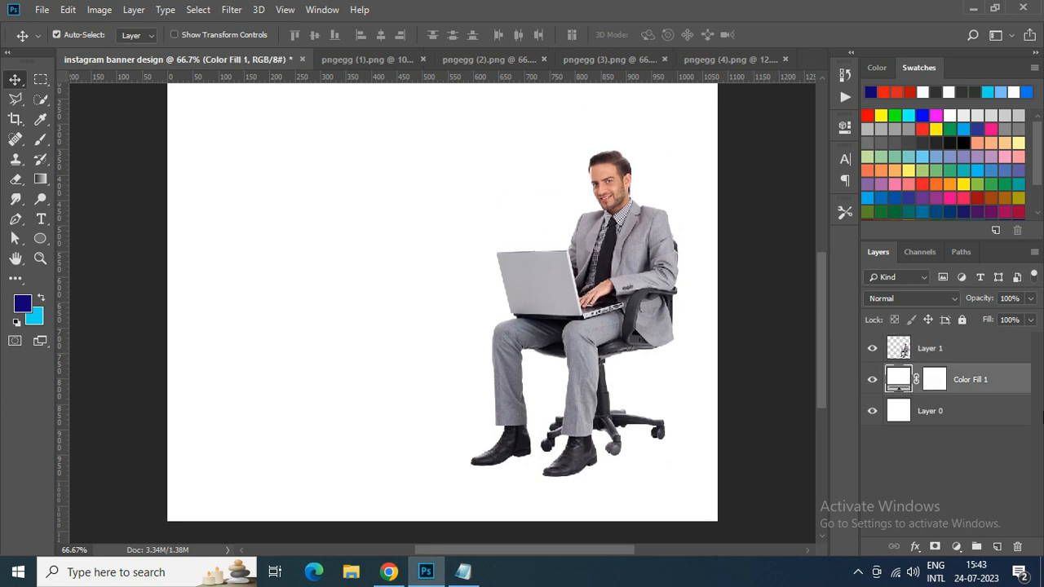
key(Delete)
- Select the businessman's layer and move him slightly up and to the left on the canvas
click(887, 351)
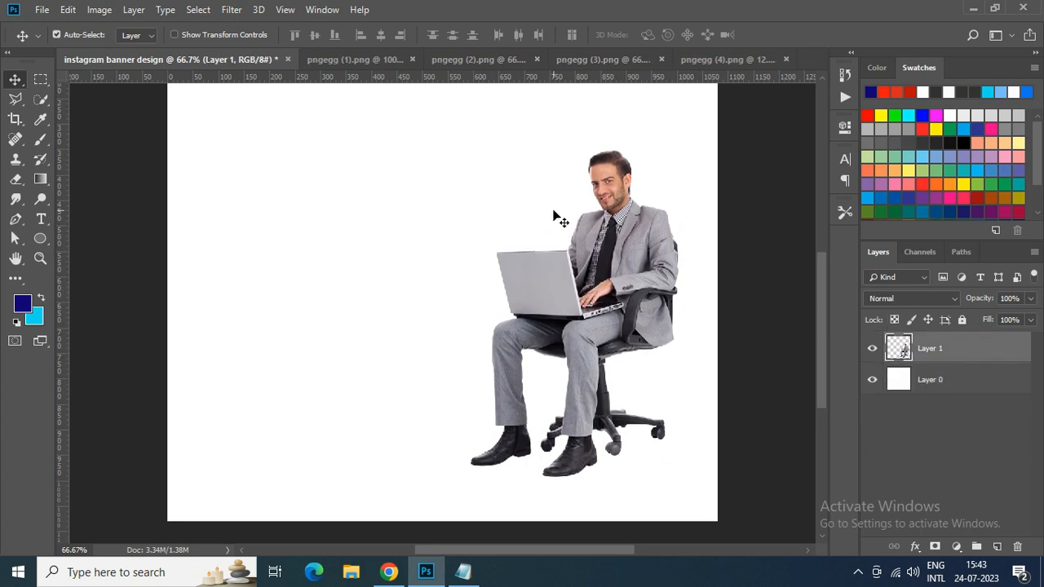
drag(824, 310, 825, 280)
drag(641, 376, 627, 354)
drag(819, 295, 820, 323)
- Add a new empty layer above the businessman and name it "floor"
click(996, 546)
double_click(942, 347)
text(floor)
key(Return)
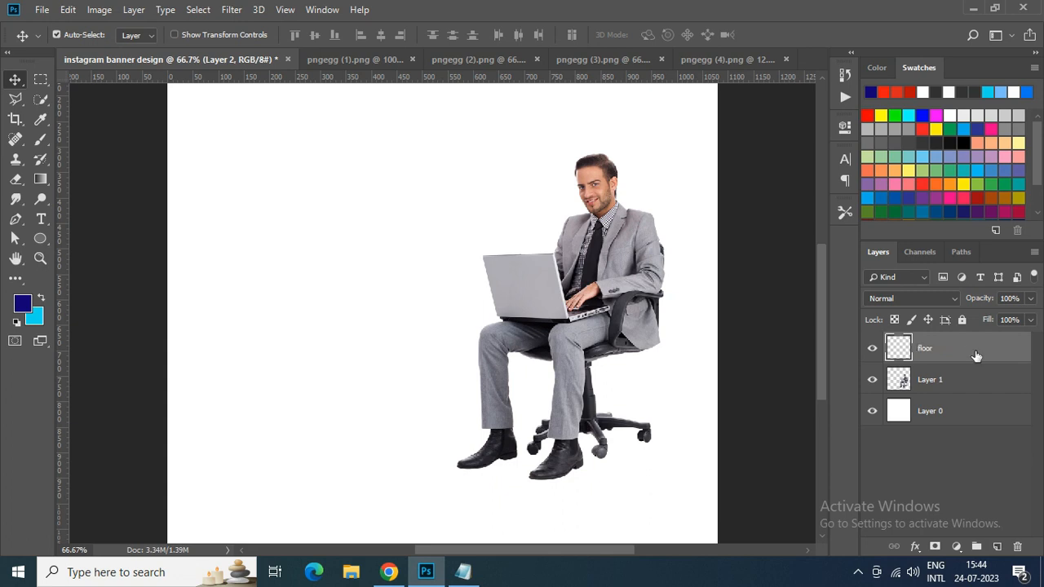
- Paint one large light grey (#dcdbdf) spot across the canvas on the floor layer with a soft 1600 px brush
click(40, 139)
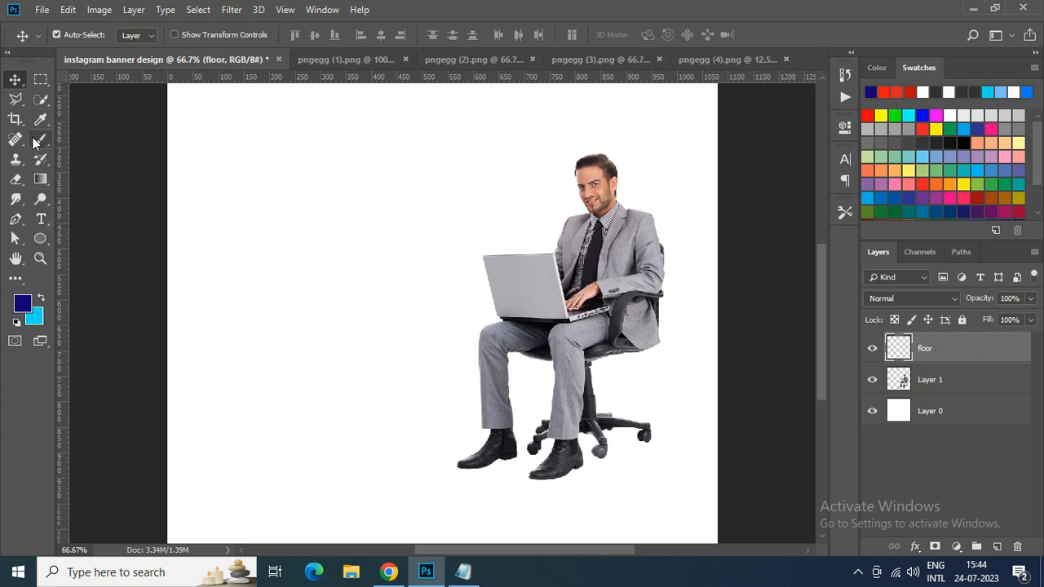
click(22, 303)
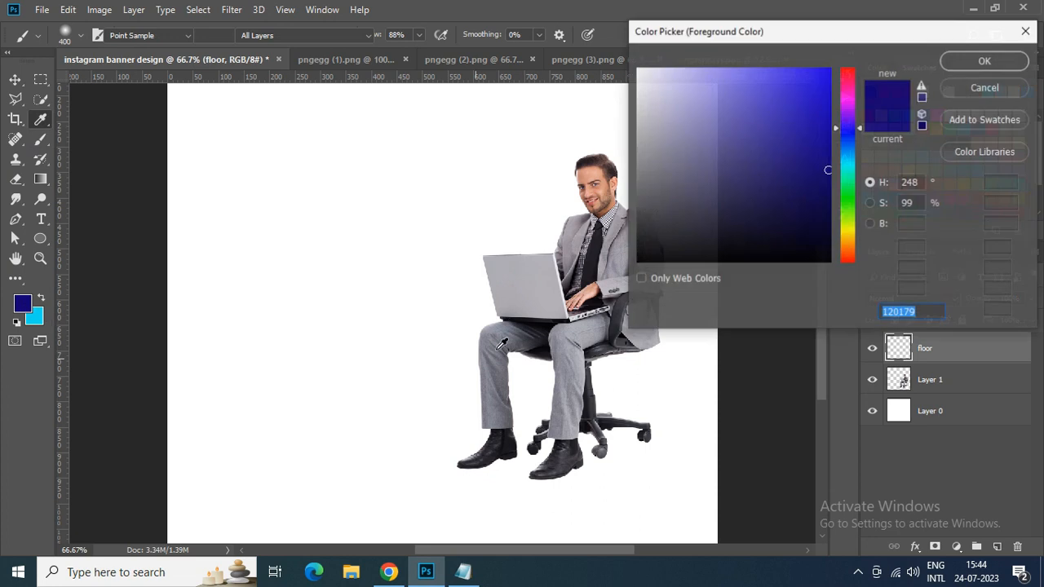
click(655, 163)
click(642, 110)
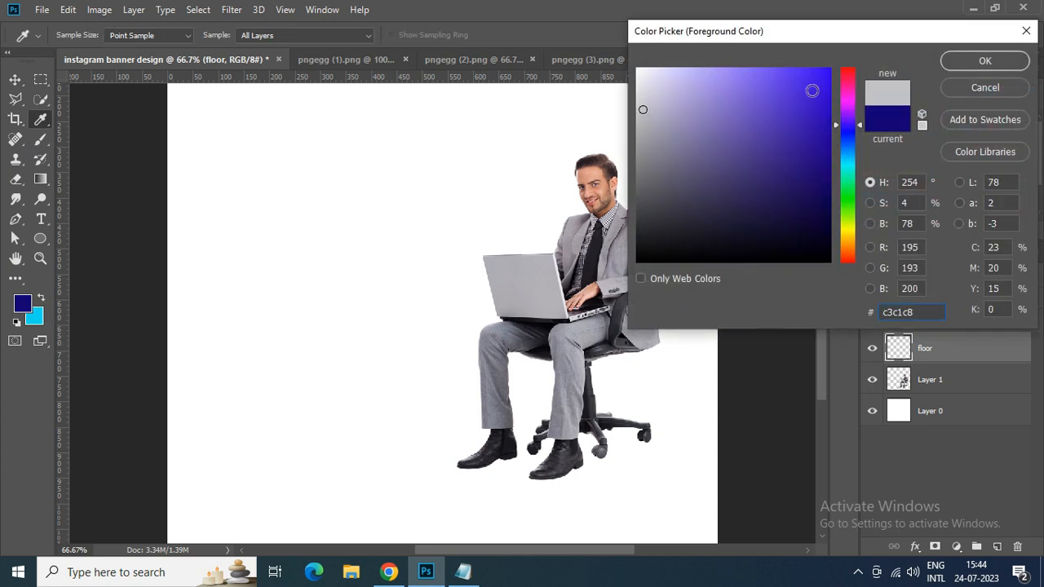
click(640, 80)
click(640, 93)
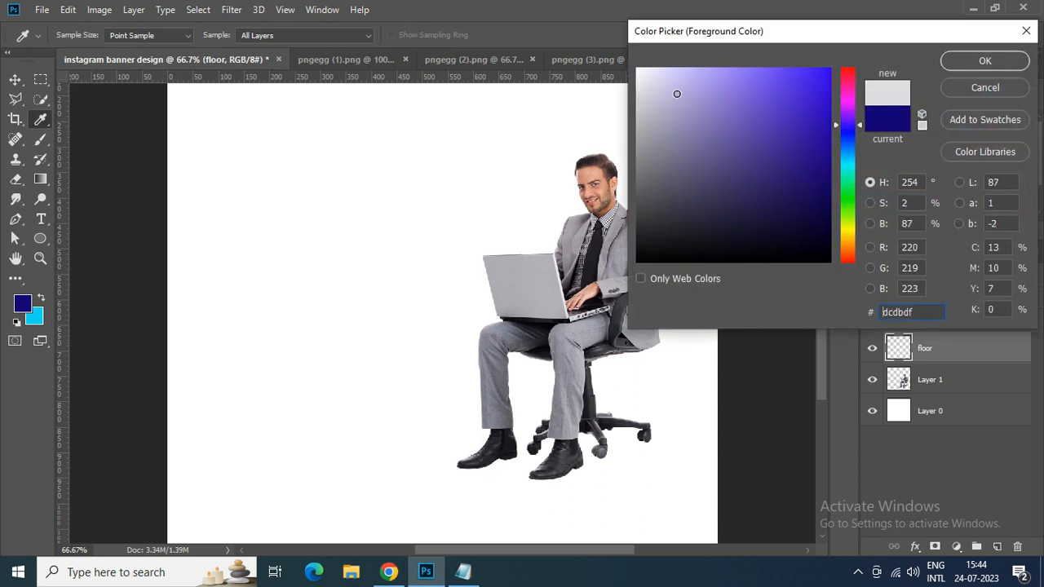
click(957, 65)
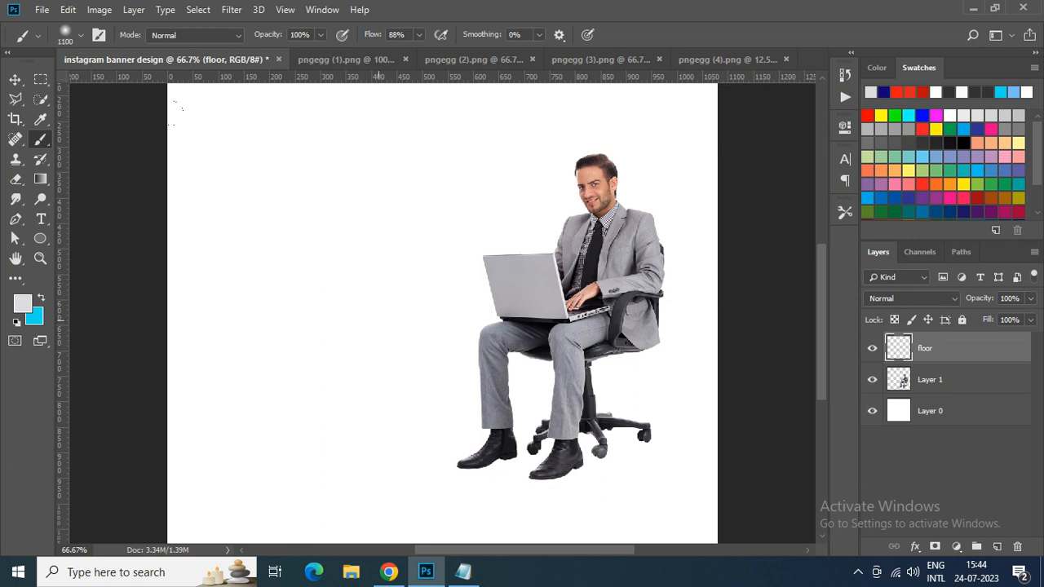
key(ctrl+0)
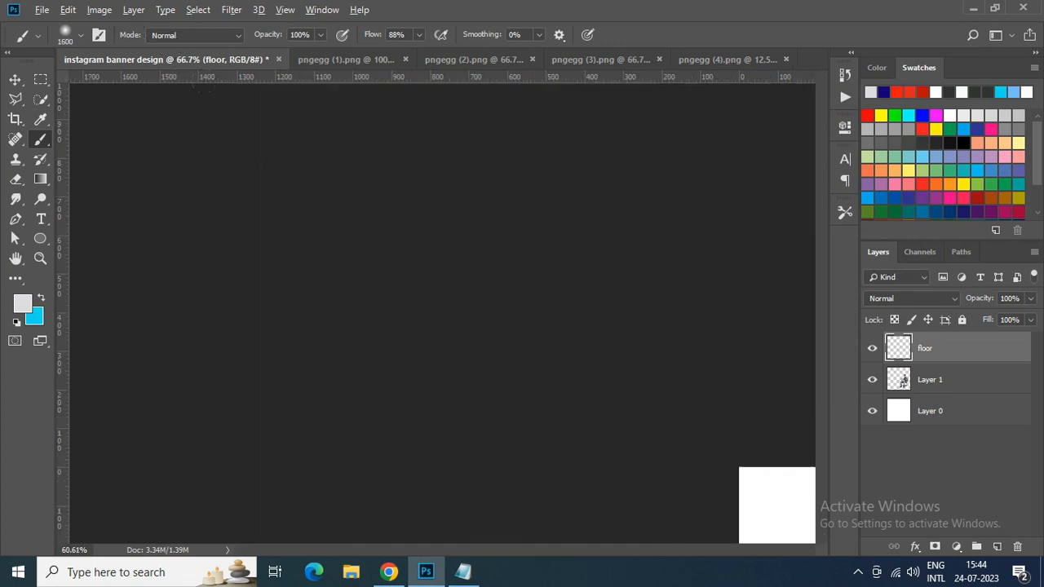
click(430, 311)
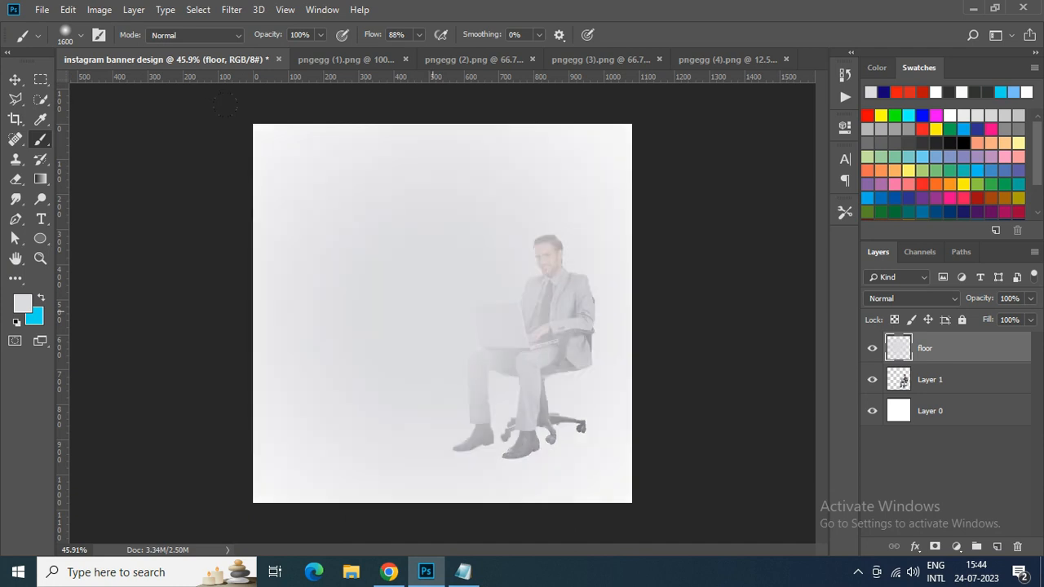
- Squash the grey spot to about 26% height along the canvas bottom and move the floor layer below the businessman's layer
click(14, 79)
click(68, 9)
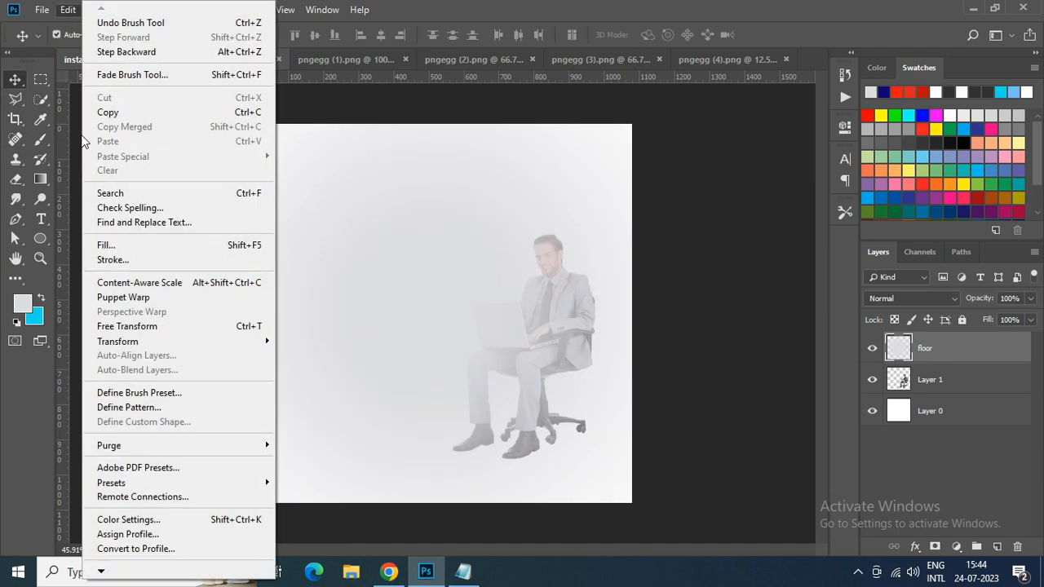
click(127, 326)
drag(444, 122, 437, 274)
drag(438, 353, 441, 373)
drag(442, 324, 449, 446)
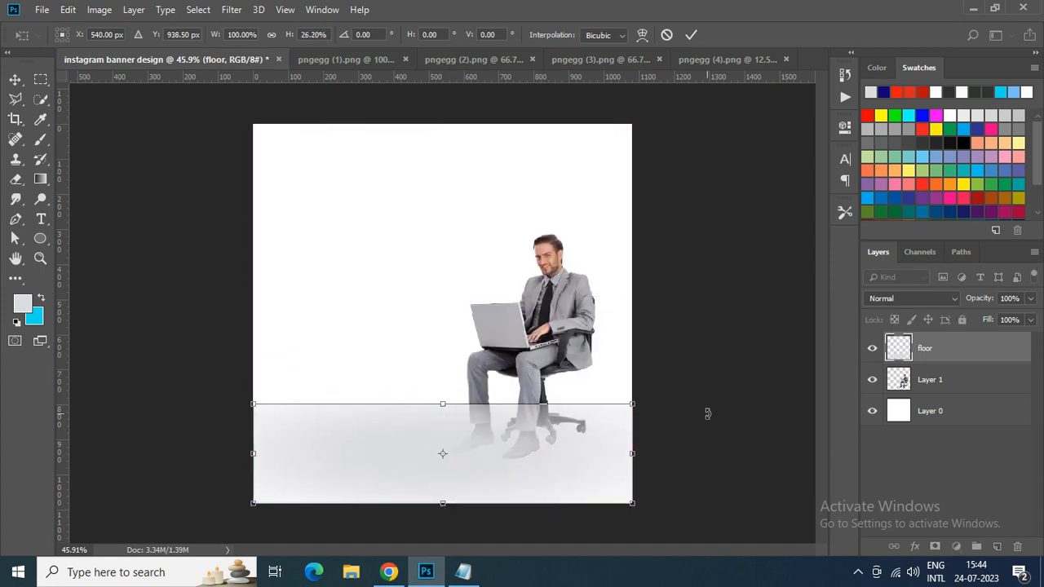
key(Return)
drag(954, 349, 960, 389)
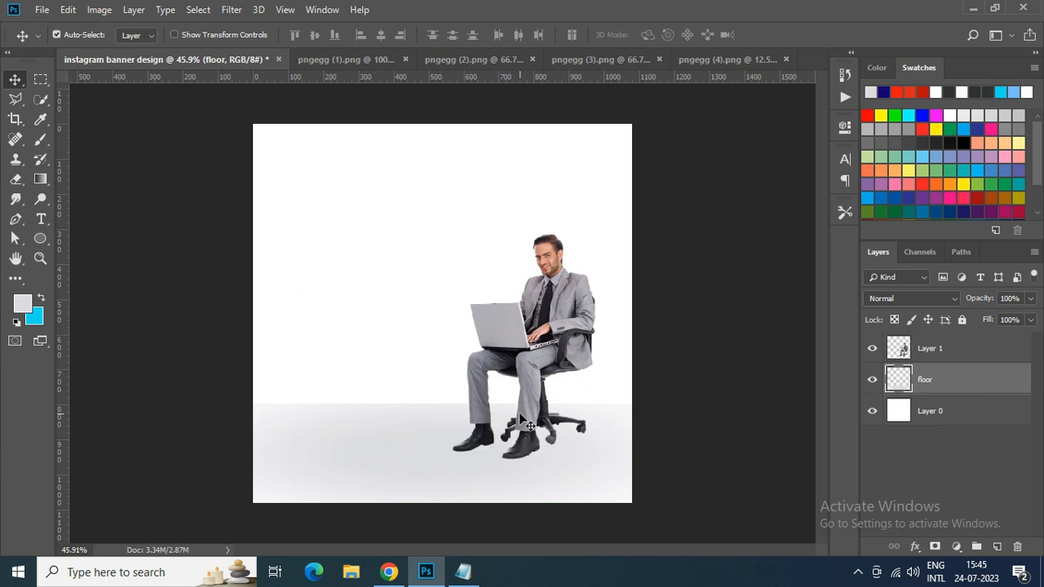
- Copy the Windows laptop image from pngegg (3).png into the banner on a layer above the businessman
key(ctrl+0)
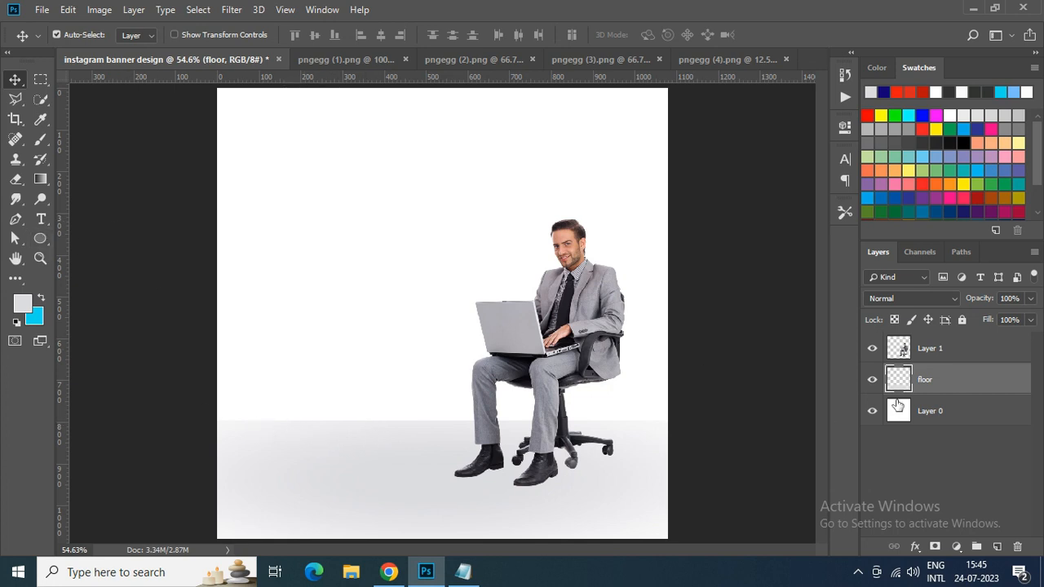
click(943, 412)
click(926, 348)
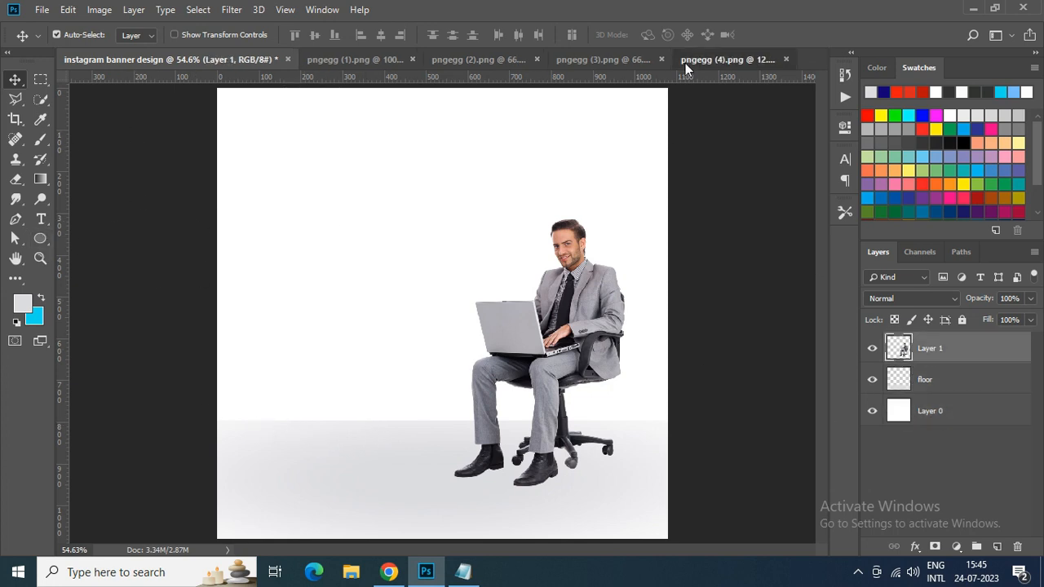
click(685, 63)
click(532, 58)
drag(575, 310, 331, 239)
drag(404, 228, 405, 293)
click(476, 283)
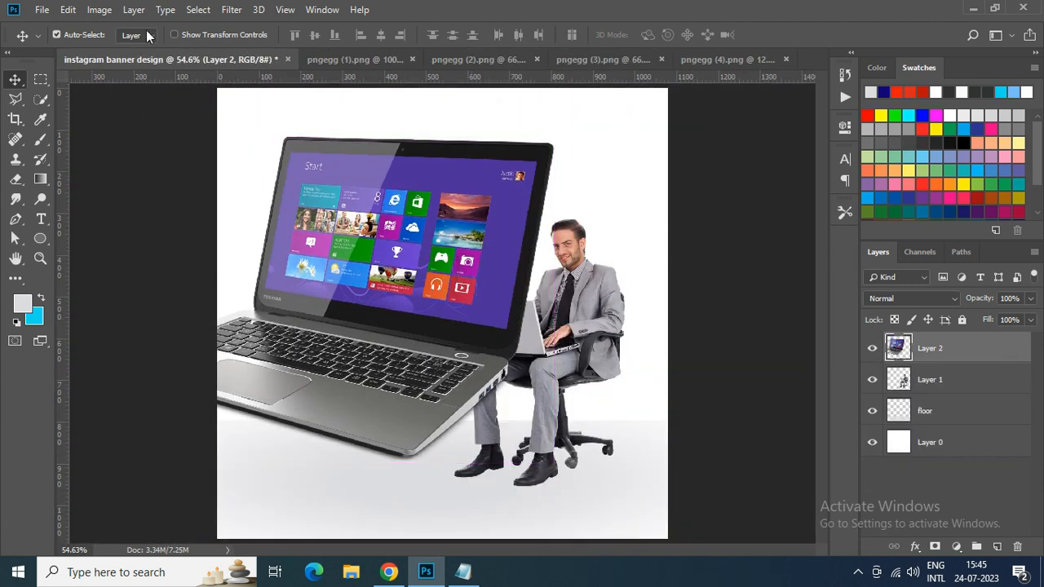
- Free-transform the Windows laptop: scale it to about 39%, tilt it counterclockwise just over 30 degrees and place it in the canvas's upper-left area
click(72, 9)
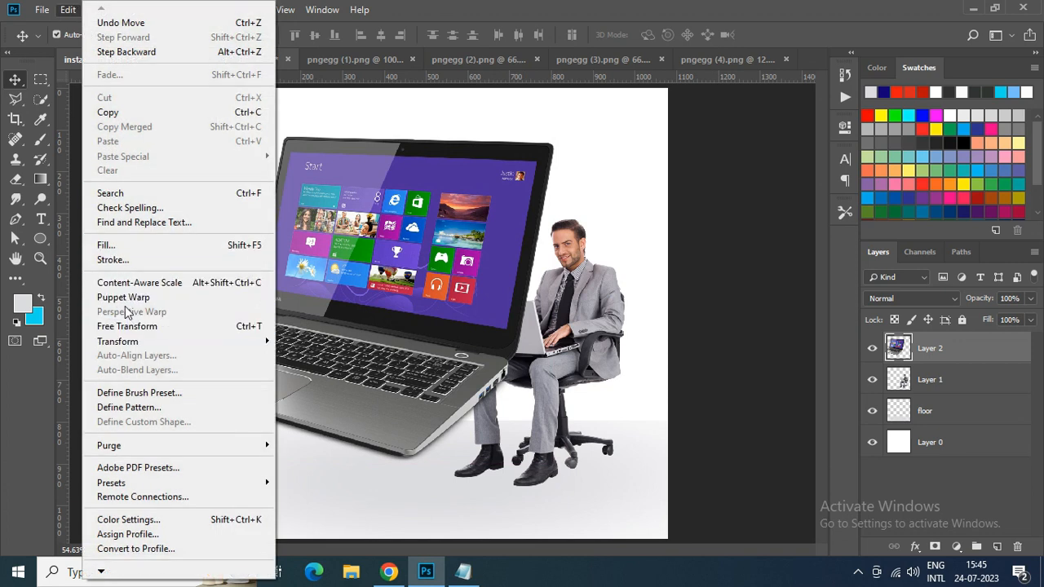
click(128, 328)
drag(557, 464, 478, 409)
drag(398, 344, 432, 273)
drag(498, 354, 484, 254)
drag(402, 255, 372, 242)
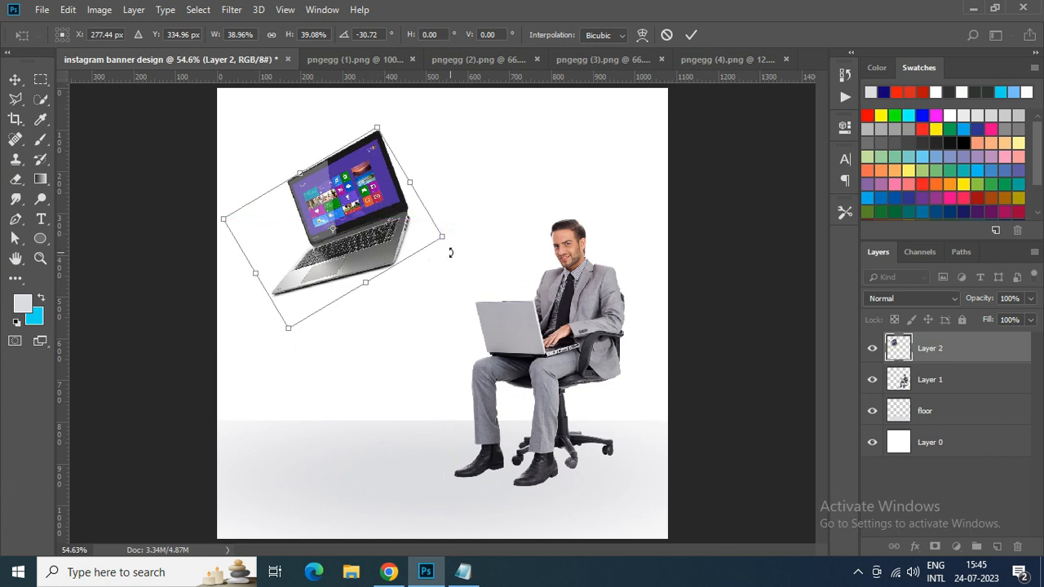
drag(449, 254, 456, 228)
key(Return)
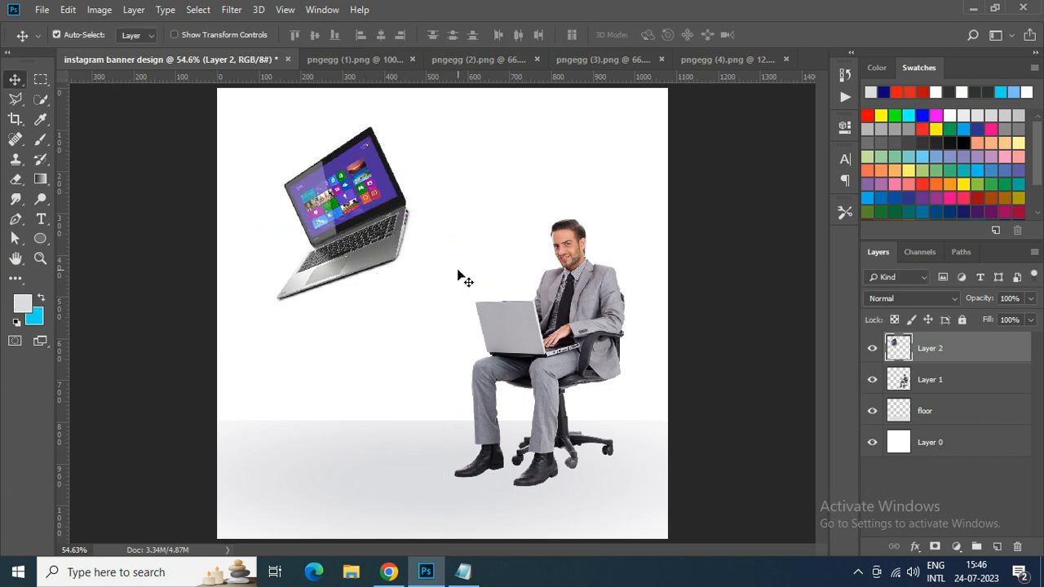
- Copy the HP laptop image from pngegg (2).png into the banner, over the canvas's left half
click(493, 64)
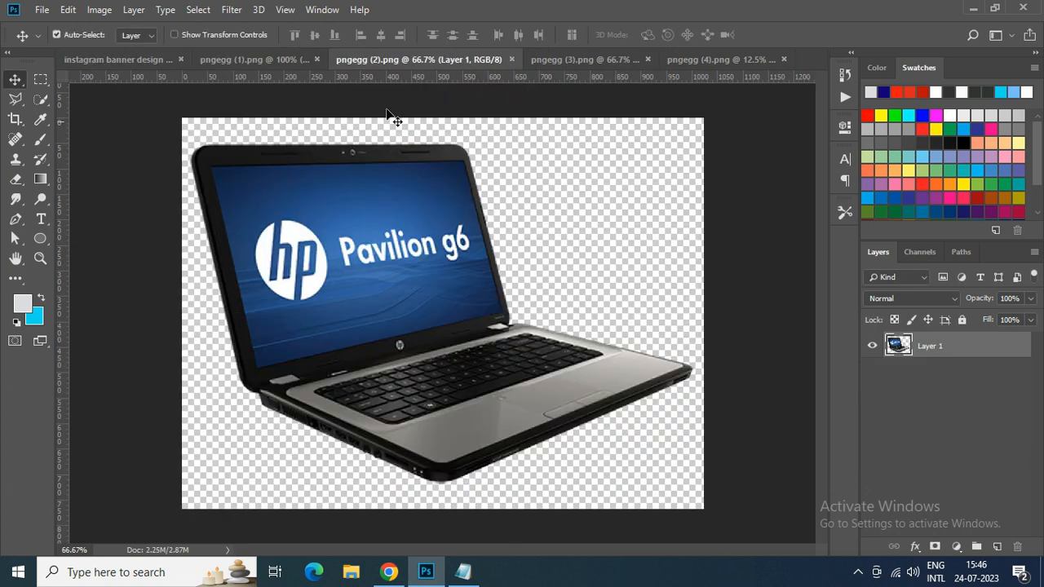
click(531, 65)
click(279, 54)
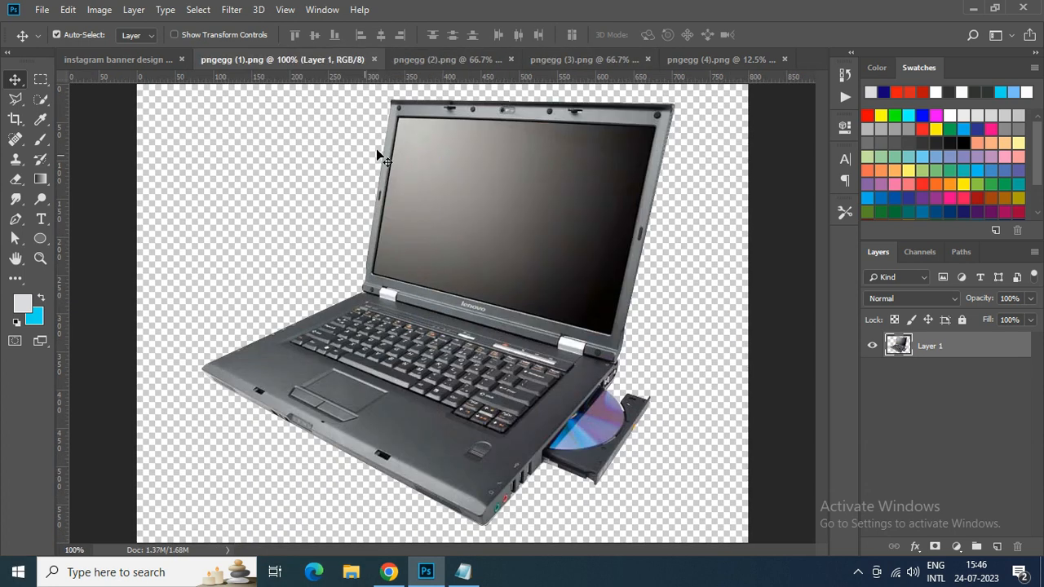
click(710, 59)
click(568, 62)
click(415, 64)
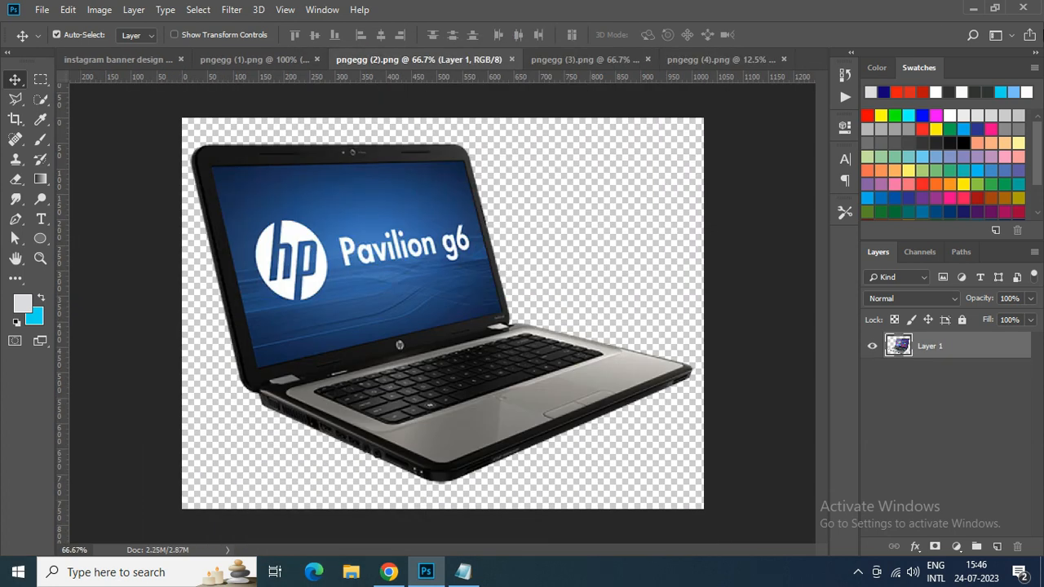
drag(389, 246, 214, 71)
drag(146, 60, 242, 305)
drag(276, 351, 312, 378)
- Shrink the HP laptop, tilt it clockwise below the Windows laptop, and align the Windows laptop's left edge with it
key(ctrl+t)
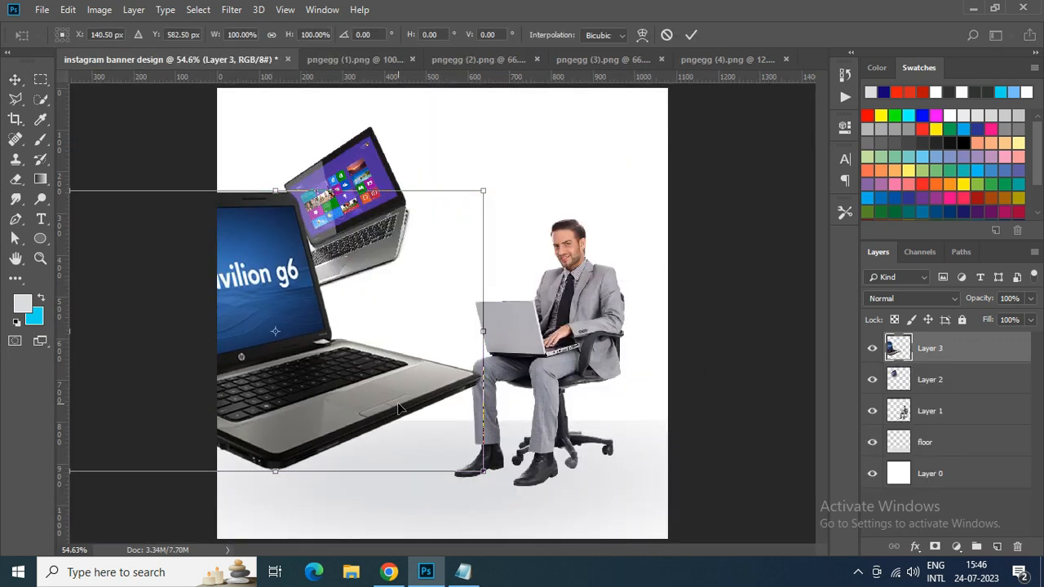
drag(482, 471, 371, 441)
drag(305, 353, 333, 368)
drag(389, 444, 359, 412)
drag(304, 348, 356, 440)
key(Return)
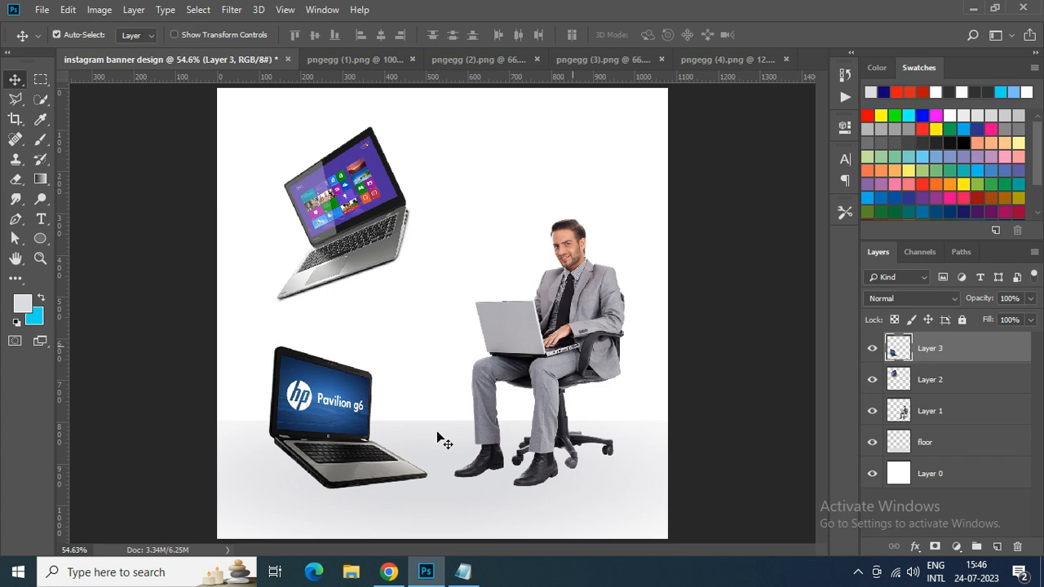
click(364, 221)
drag(365, 220, 358, 212)
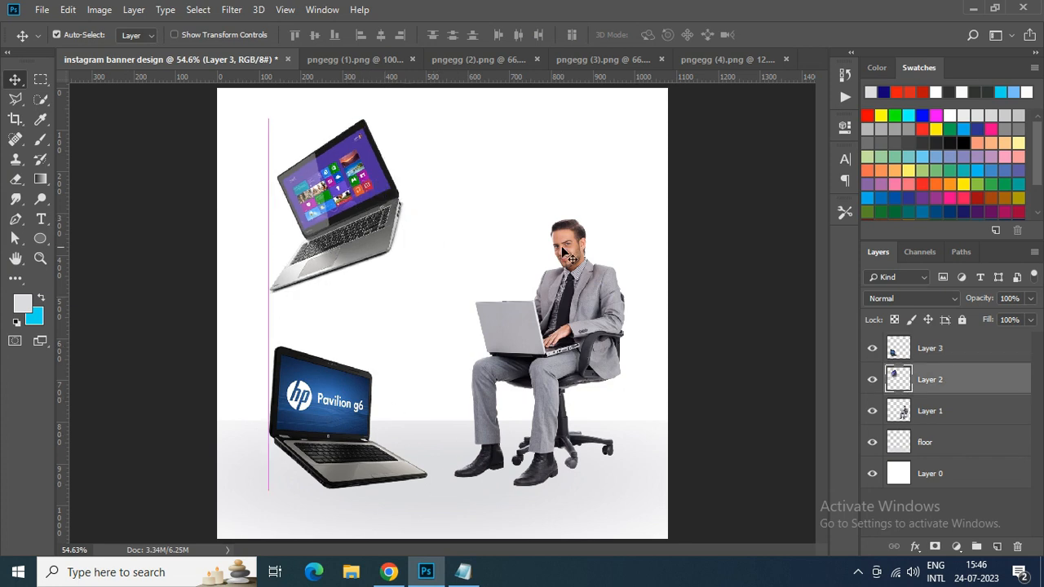
- Copy the Lenovo laptop from pngegg (1).png into the banner, scale it to about 59% and place it between the other two laptops
click(375, 60)
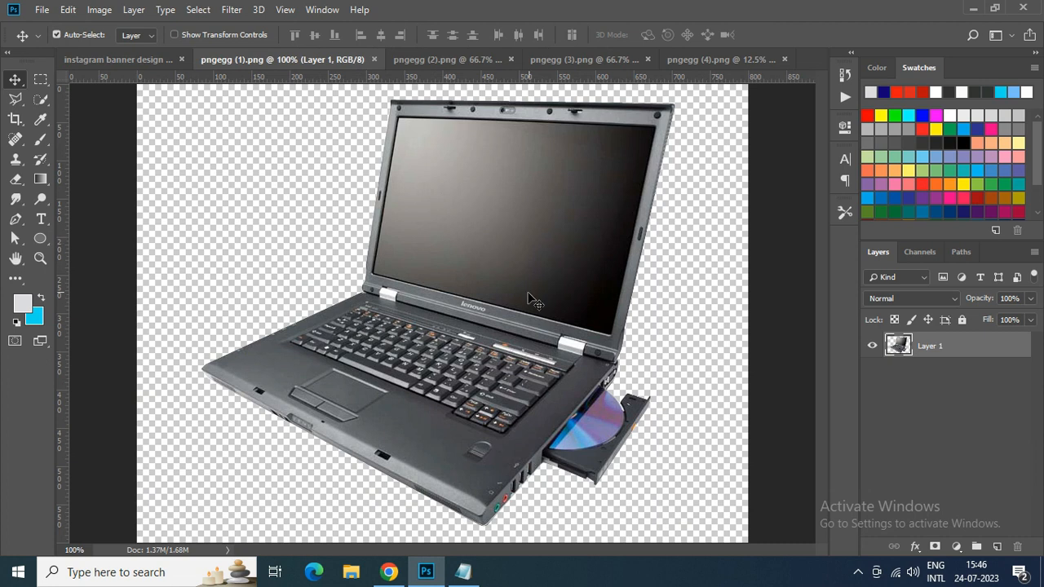
drag(525, 292, 437, 301)
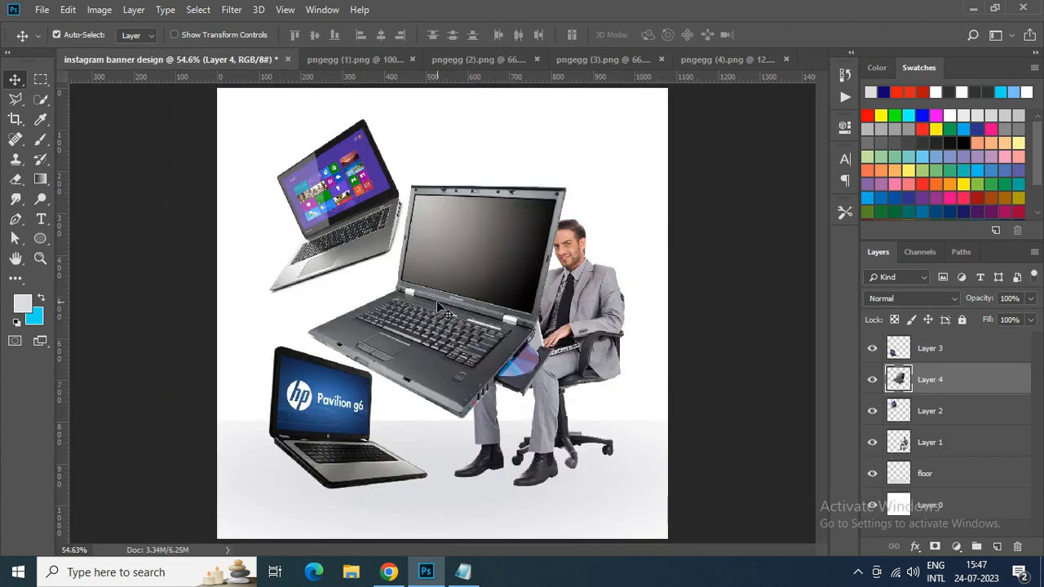
key(ctrl+t)
drag(573, 425, 514, 372)
drag(441, 333, 400, 323)
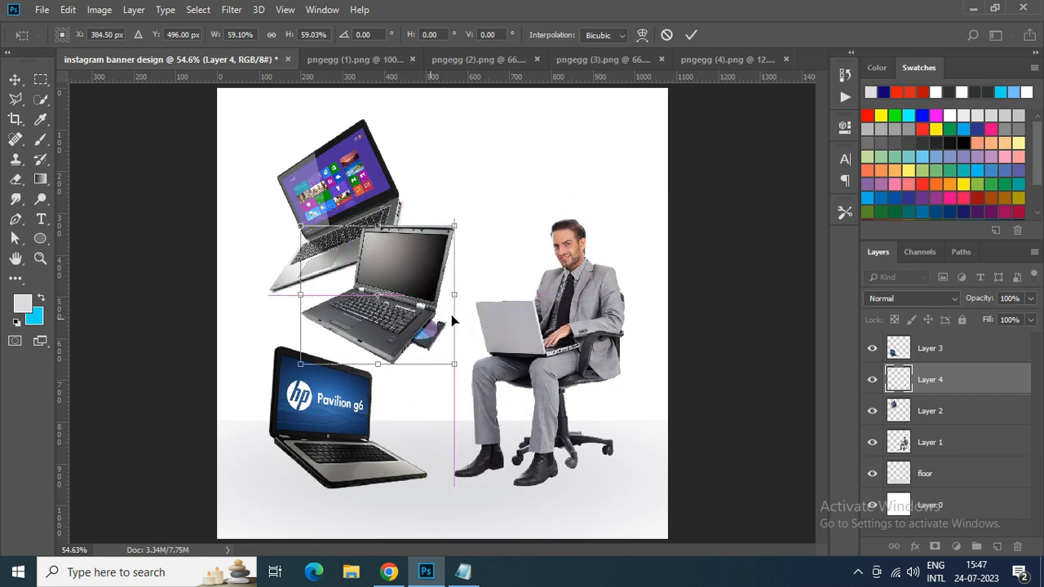
key(Return)
- Spread the three laptops vertically, shifting the Windows laptop up and the HP and Lenovo laptops down
drag(347, 201, 336, 180)
drag(334, 376, 318, 396)
drag(371, 322, 373, 322)
- Flip the Lenovo laptop horizontally, rotate it counterclockwise and fit it between the upper and lower laptops
key(ctrl+t)
right_click(404, 314)
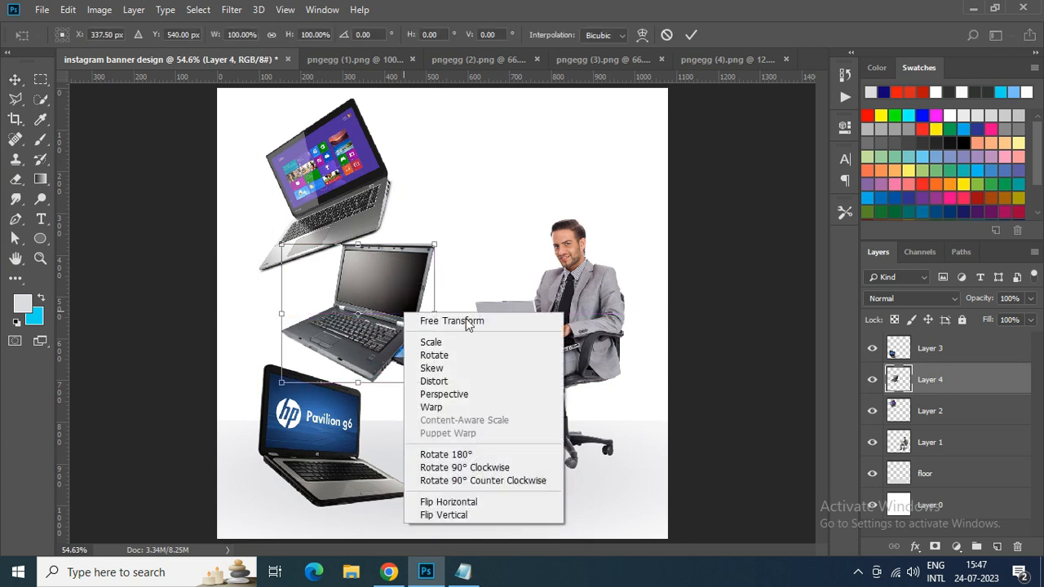
click(469, 502)
drag(417, 381, 475, 341)
drag(343, 294, 344, 296)
drag(336, 395, 341, 407)
key(Return)
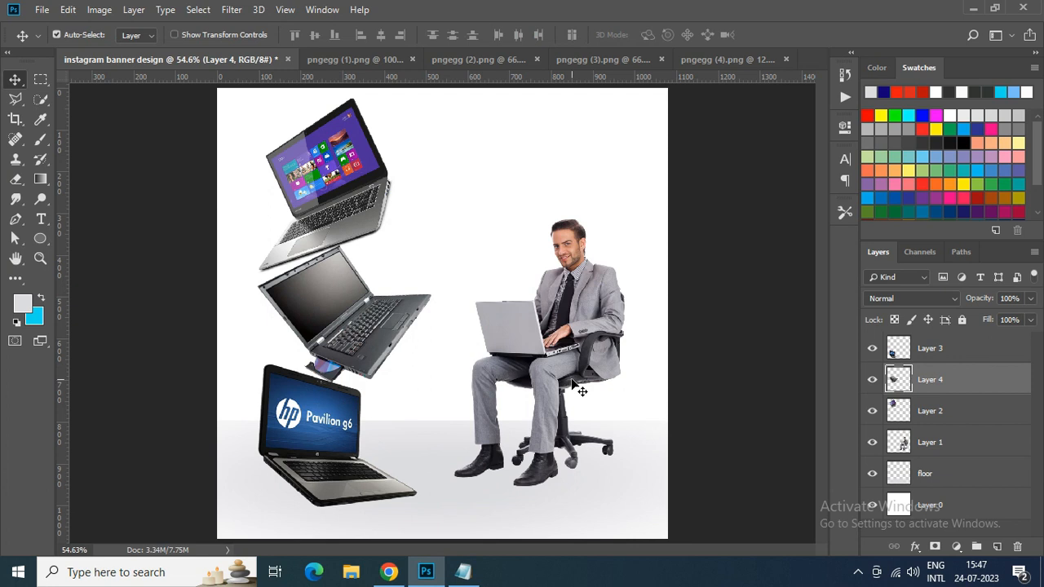
click(340, 179)
click(624, 60)
click(497, 58)
click(407, 57)
click(269, 58)
click(148, 58)
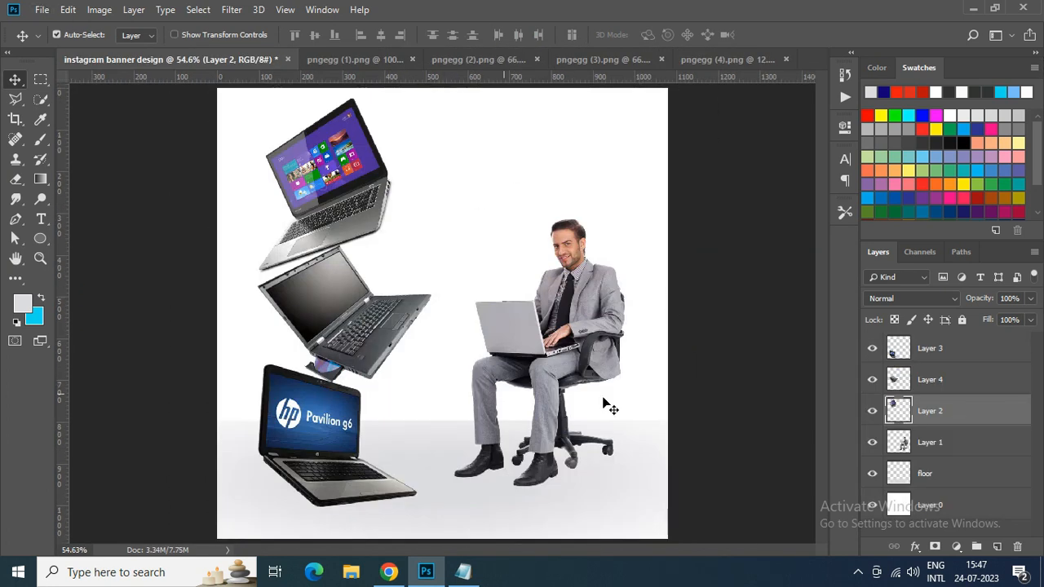
- Add a solid blue (#2769c0) colour fill layer directly above the white background layer
click(938, 513)
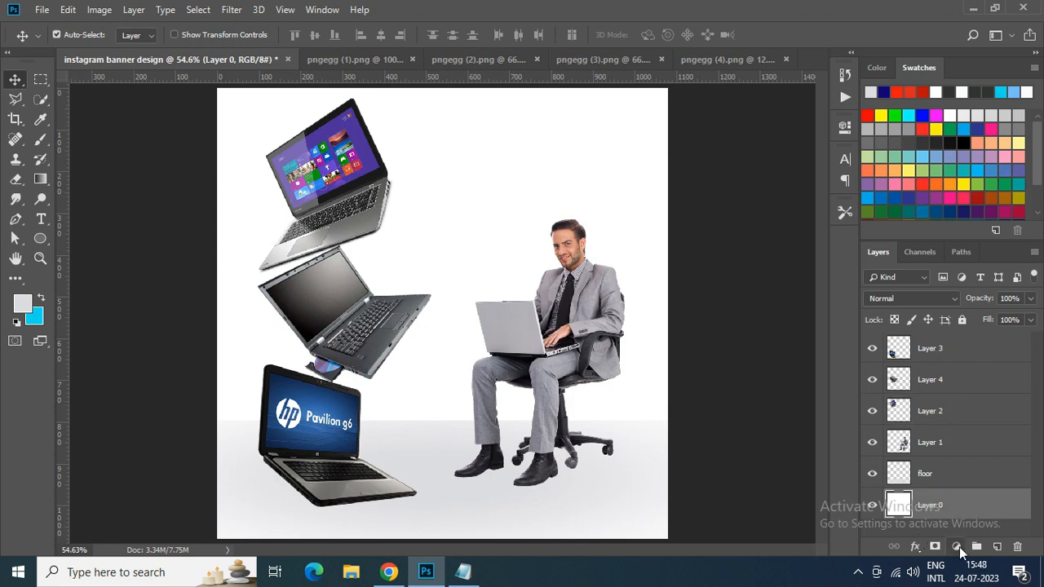
click(957, 547)
click(956, 279)
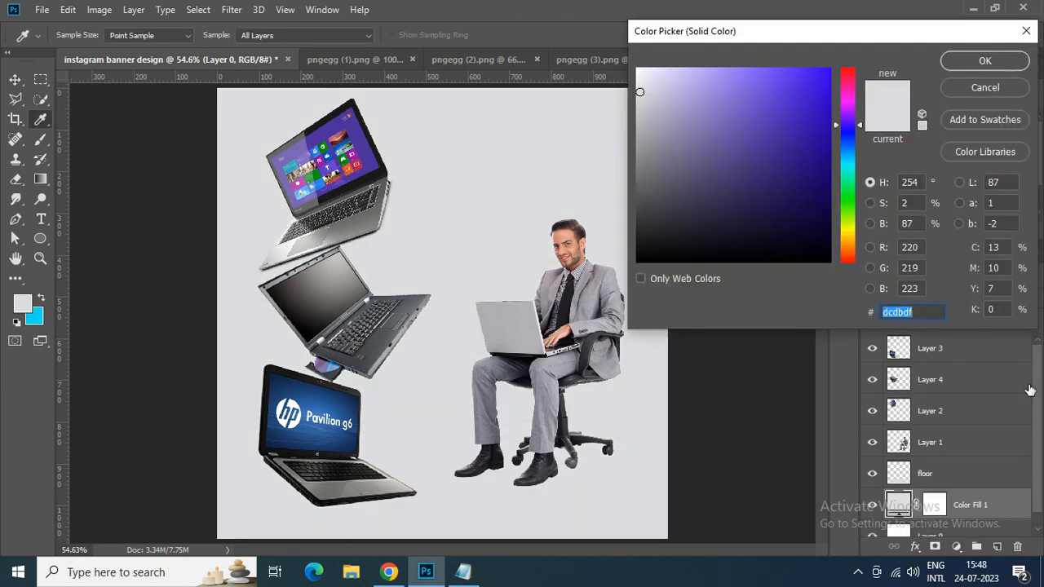
click(323, 403)
drag(884, 38, 871, 23)
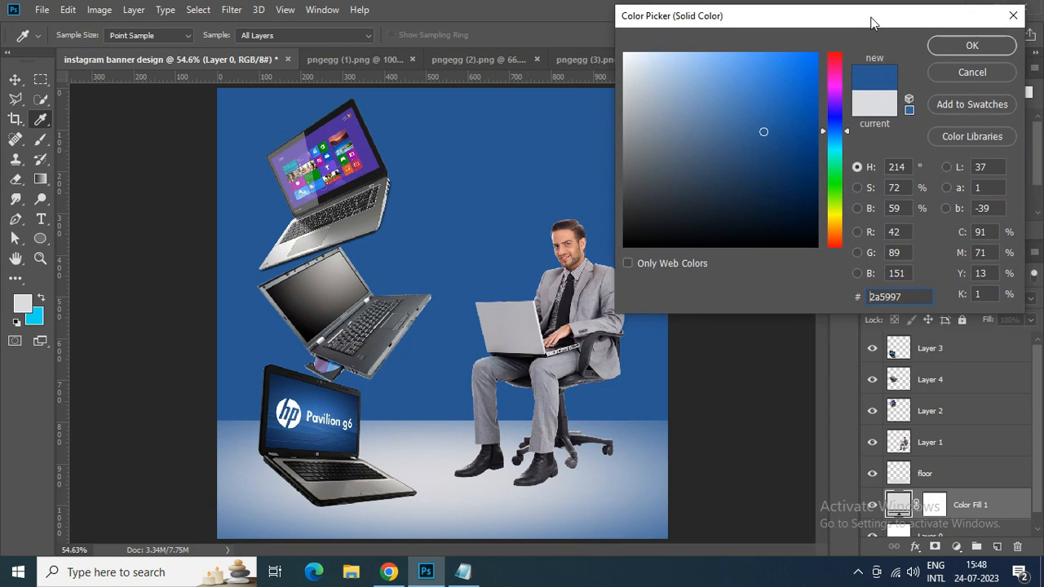
drag(765, 128, 778, 99)
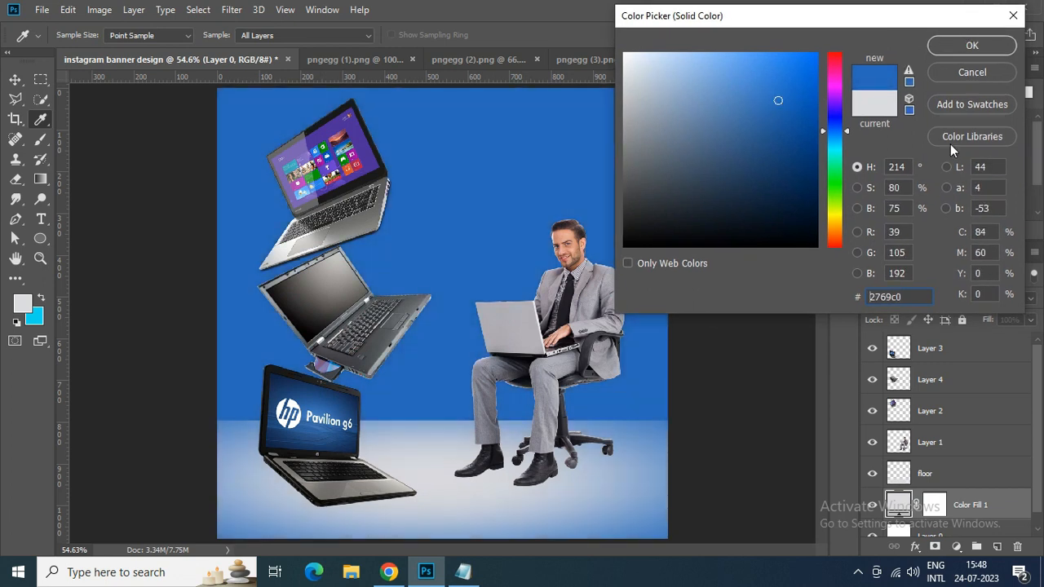
click(972, 46)
- Nudge the HP laptop slightly down on the floor
click(544, 421)
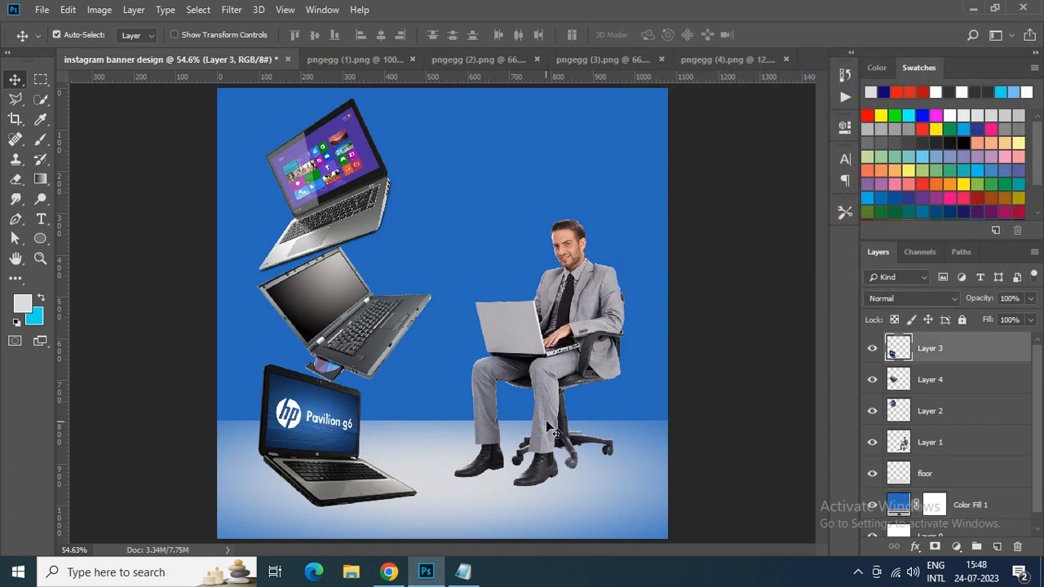
key(Down)
key(Down)
key(Down)
key(Down)
key(Down)
key(Down)
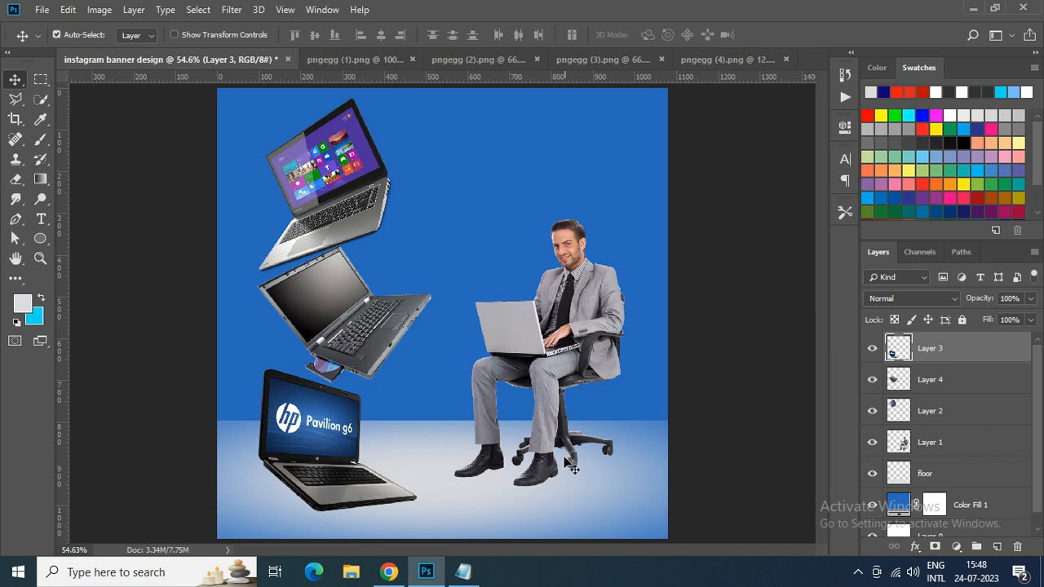
- Add a new empty layer between the floor and businessman layers and activate the Brush tool
scroll(545, 451, up, 6)
drag(820, 326, 822, 349)
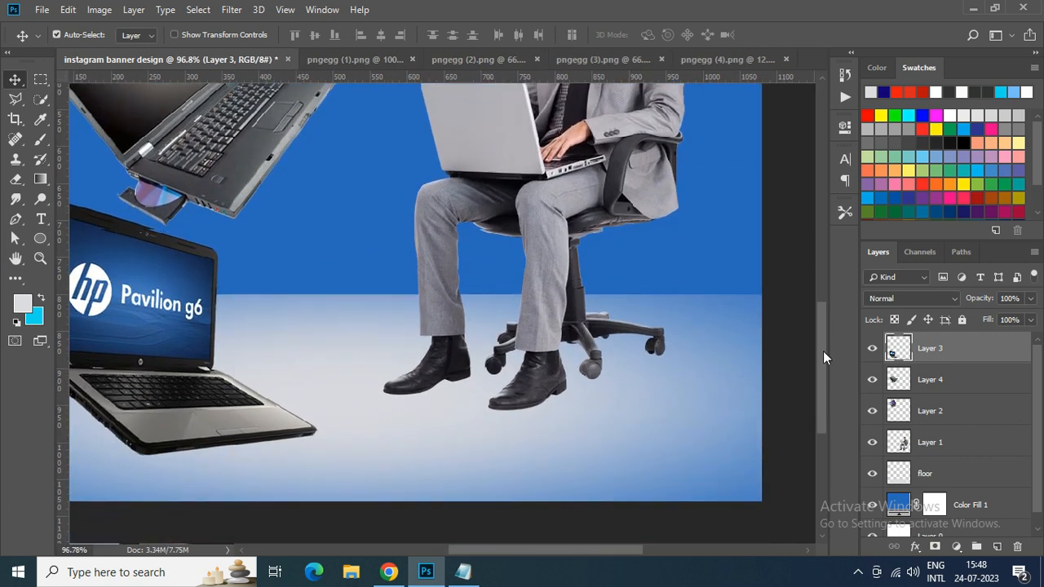
click(946, 446)
click(938, 473)
click(996, 546)
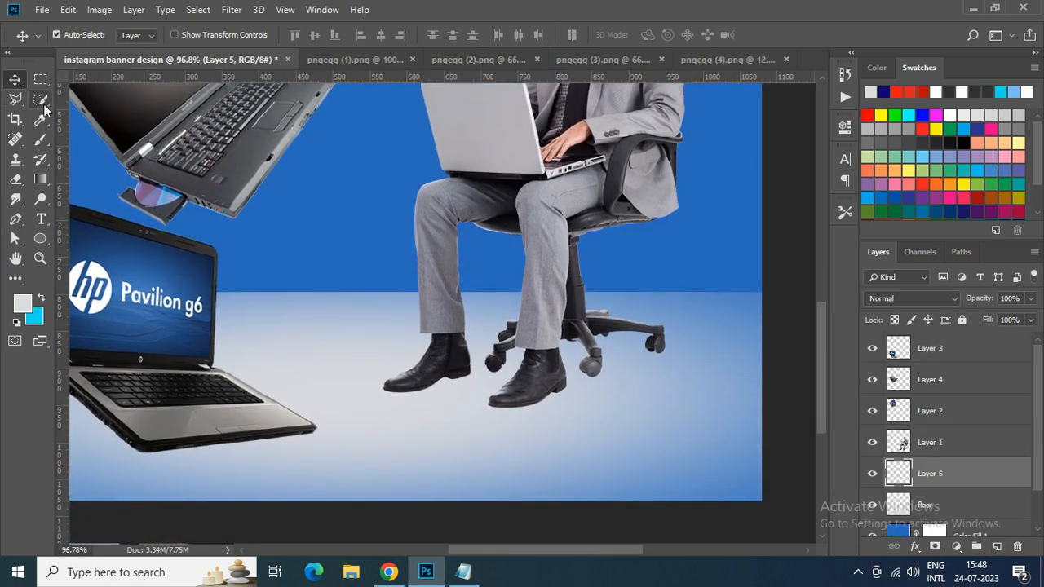
right_click(41, 139)
click(98, 122)
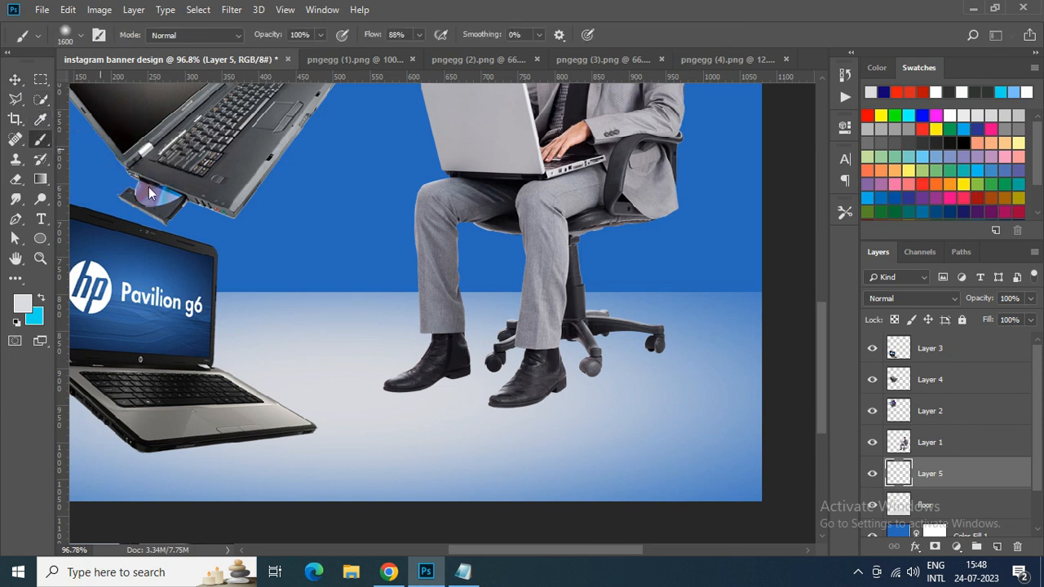
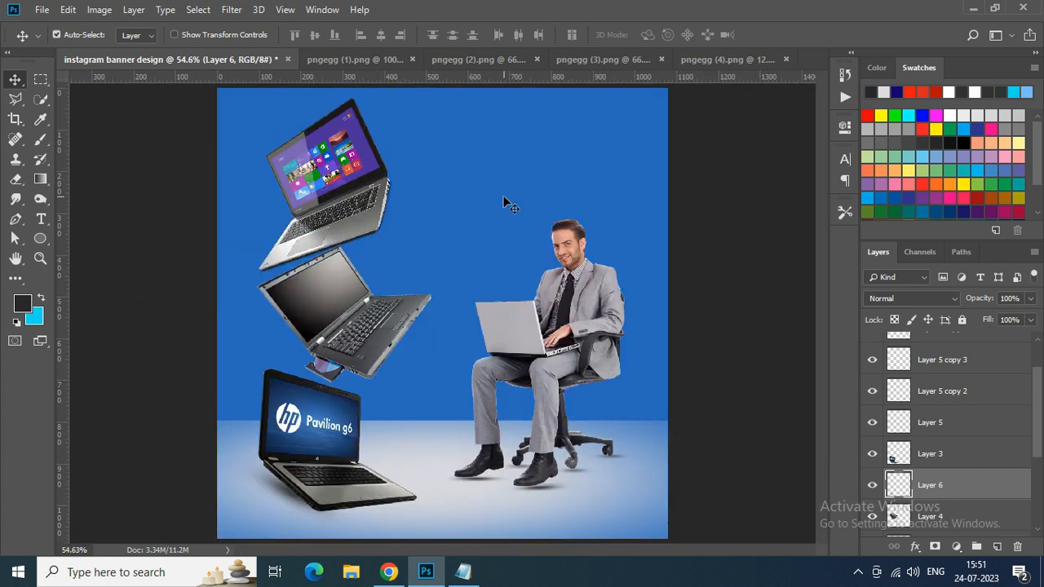
- Open the HP logo image pngegg (5) and bring the logo into the Instagram banner document as a new layer
click(42, 9)
click(59, 39)
click(230, 113)
click(230, 145)
click(232, 176)
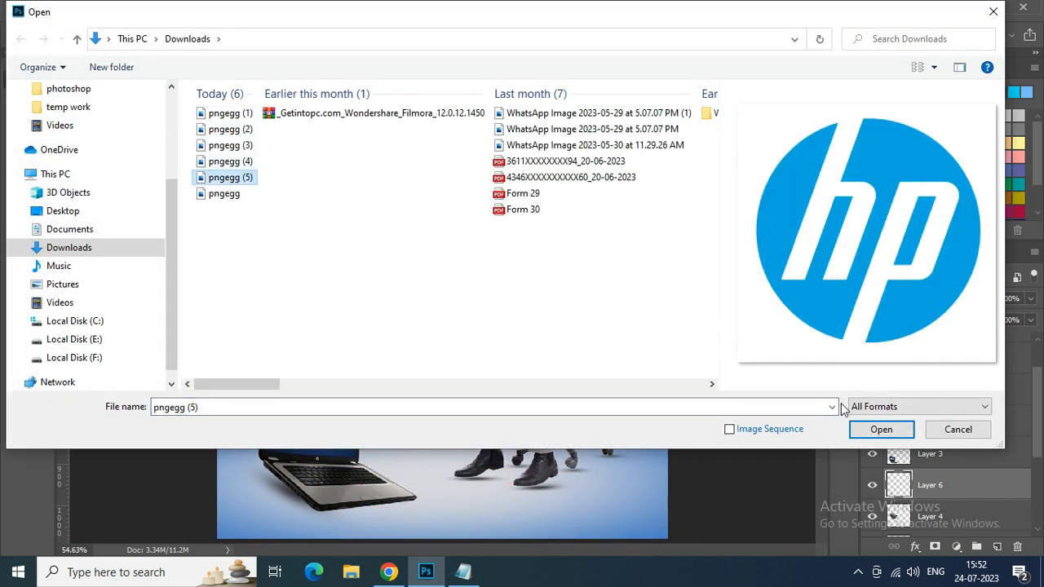
click(880, 429)
drag(504, 194, 430, 205)
- Scale the HP logo down to about 4.58% and place it in the upper-right corner of the banner
scroll(455, 276, down, 5)
key(ctrl+t)
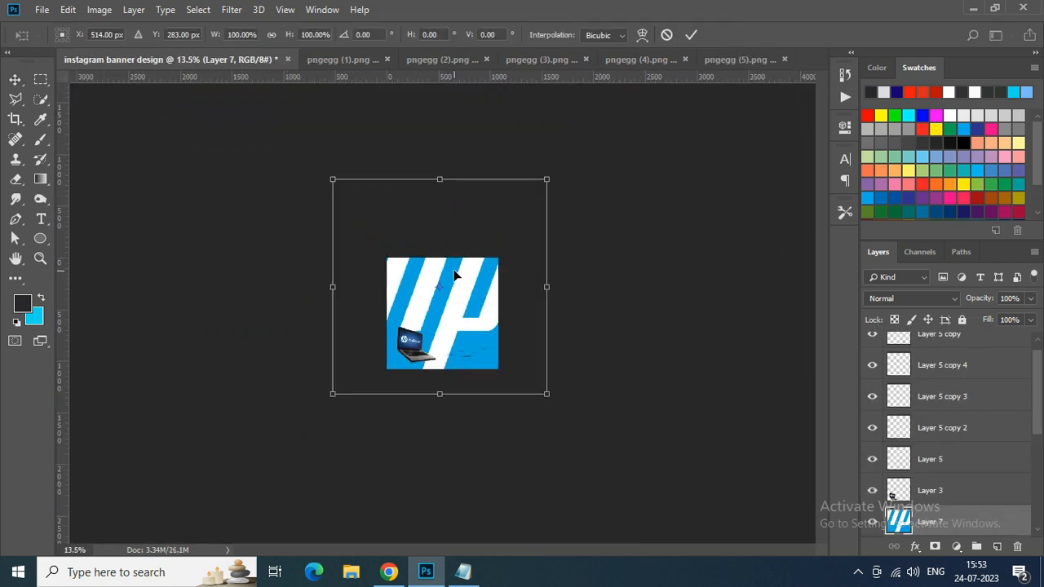
drag(546, 393, 558, 145)
key(ctrl+0)
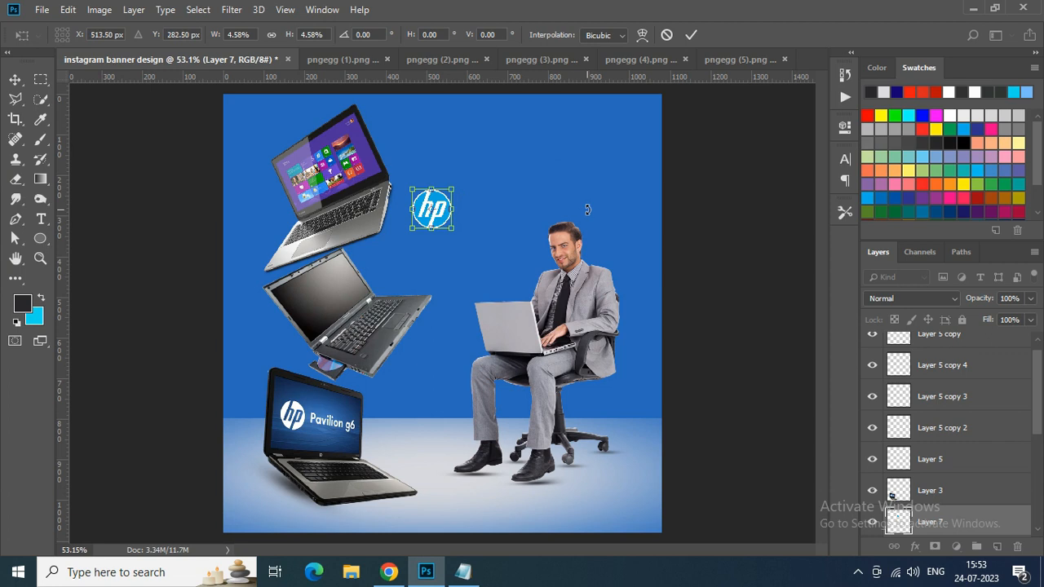
drag(442, 207, 635, 120)
key(Return)
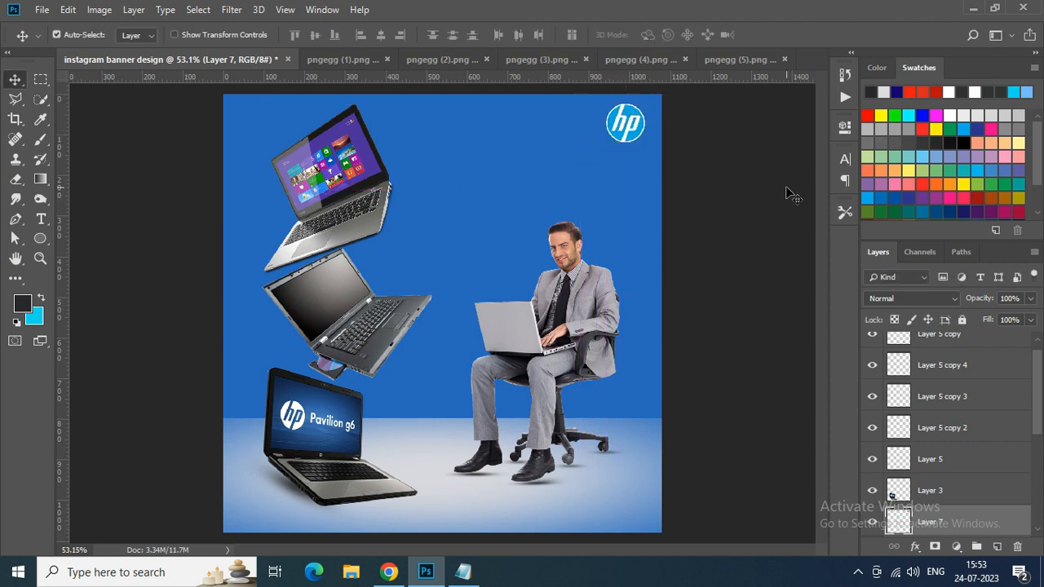
scroll(624, 158, up, 5)
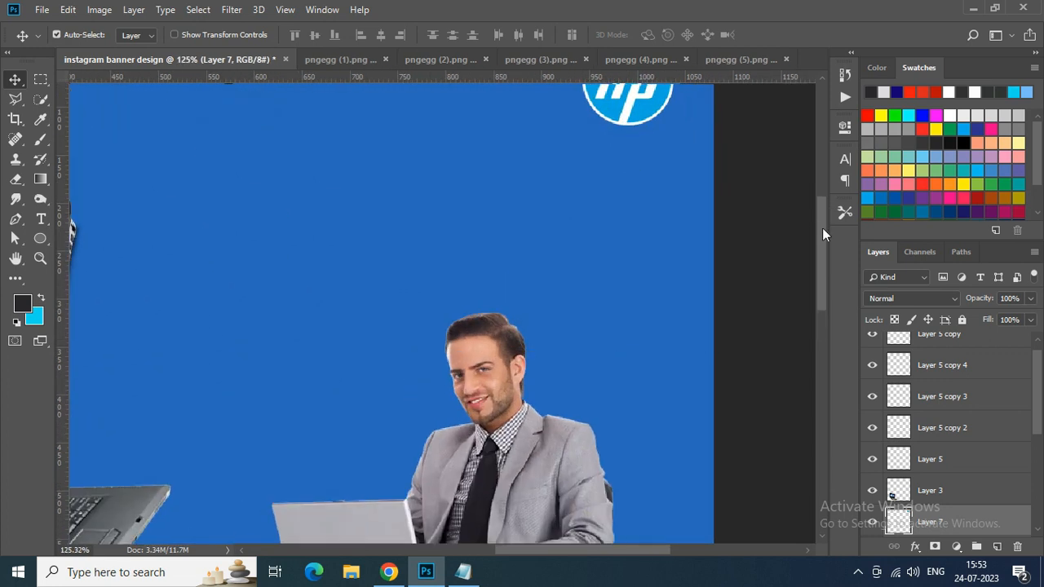
scroll(822, 228, down, 5)
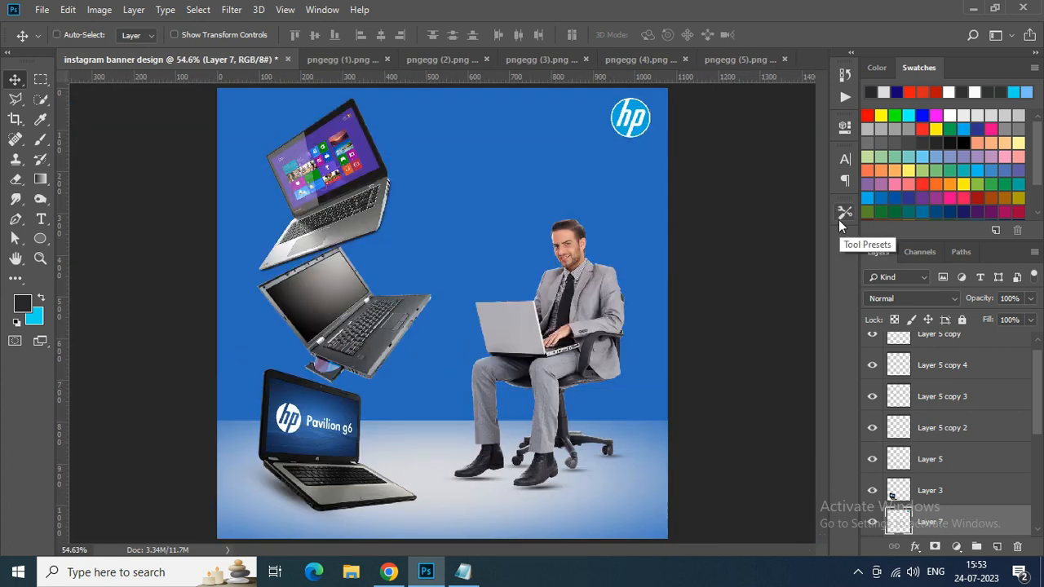
- Nudge the uppermost laptop slightly up and to the left, away from the middle laptop
ctrl+click(366, 211)
key(shift+Up)
key(Up)
key(Up)
key(Up)
key(Left)
key(Left)
key(Left)
key(Left)
key(Left)
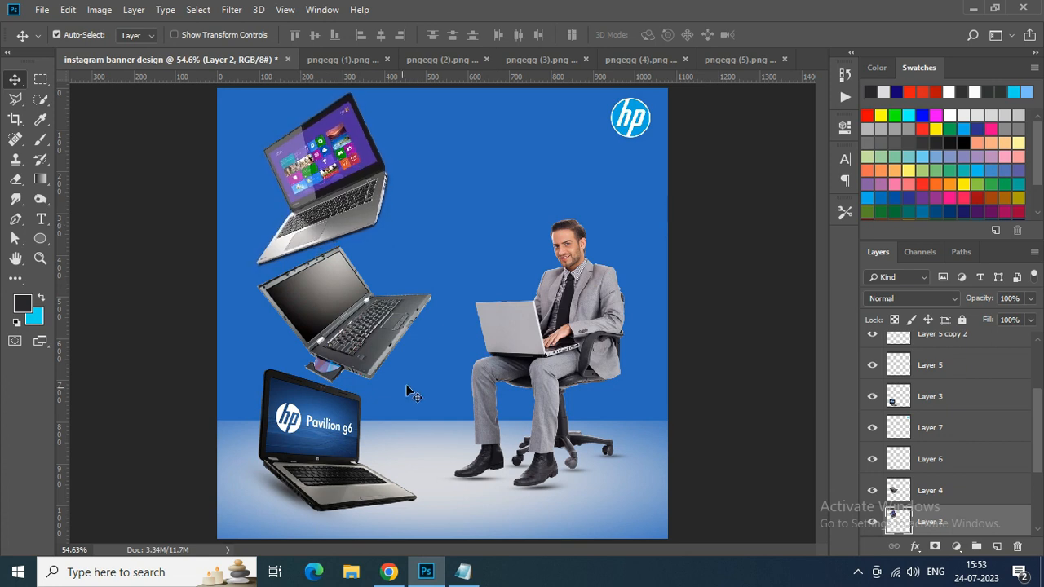
- Add a new empty layer directly above the blue colour fill and activate the Brush tool
drag(1037, 416, 1036, 480)
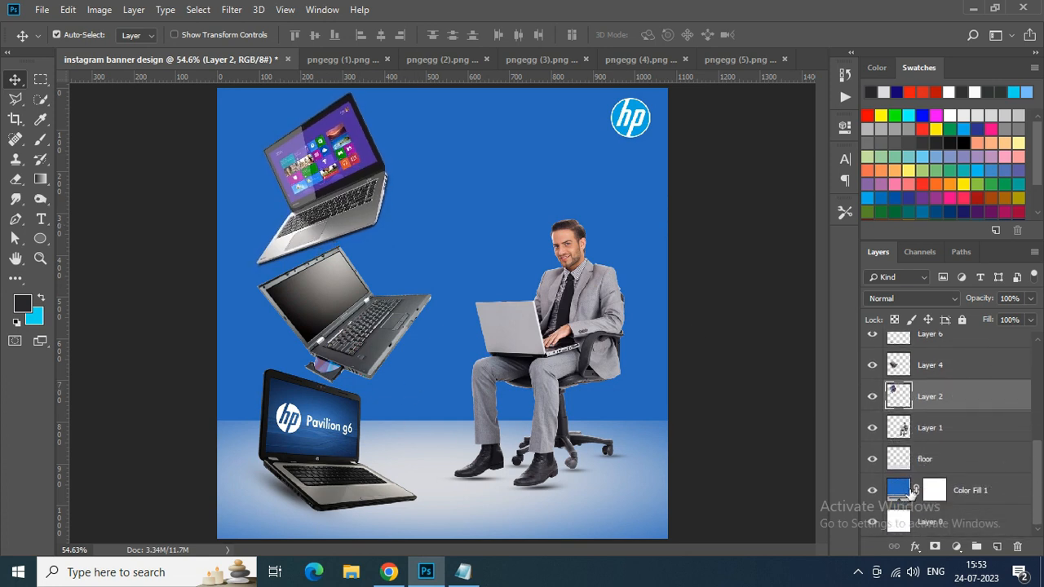
click(960, 496)
click(996, 545)
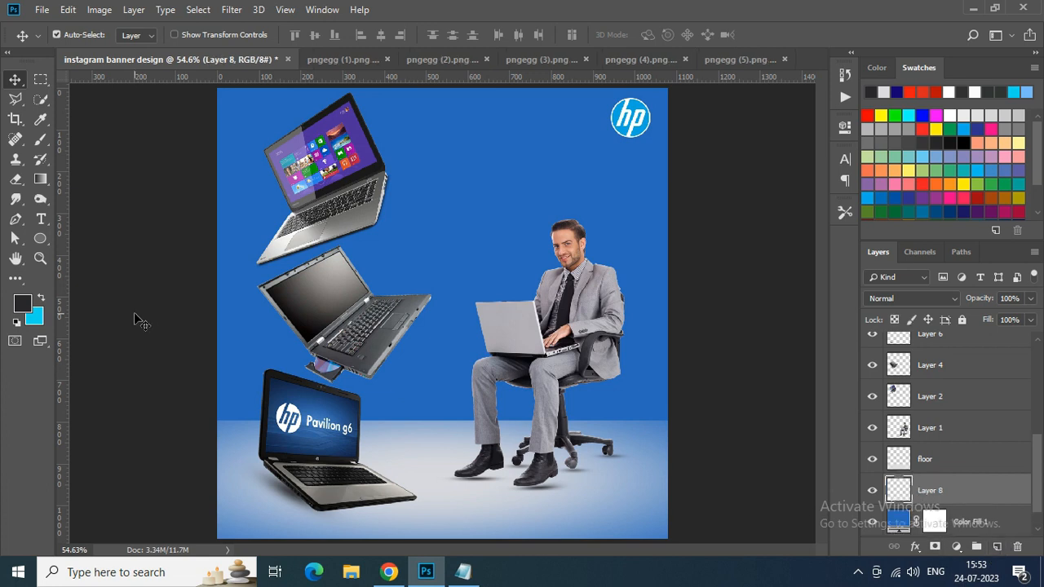
drag(40, 139, 95, 144)
click(95, 144)
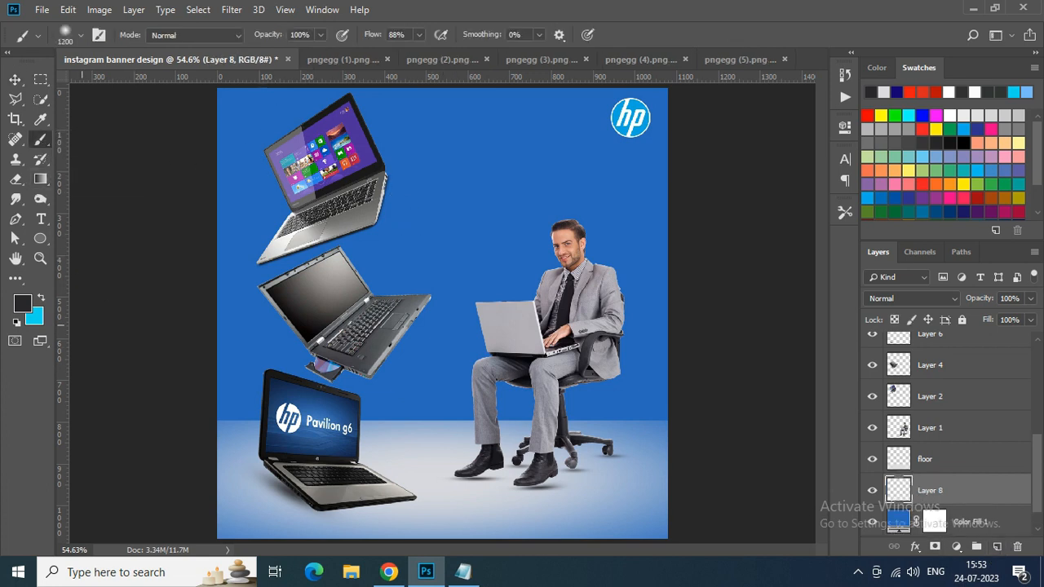
- Choose a brighter blue foreground colour and paint a soft 1200 px glow in the middle of the background
click(25, 312)
click(478, 242)
click(967, 44)
click(454, 317)
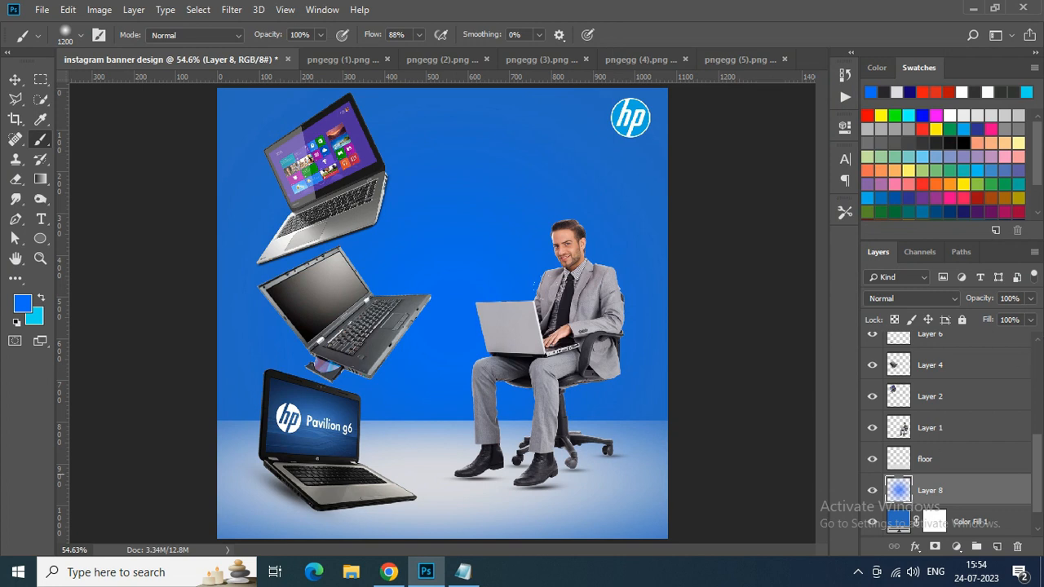
click(444, 307)
click(443, 308)
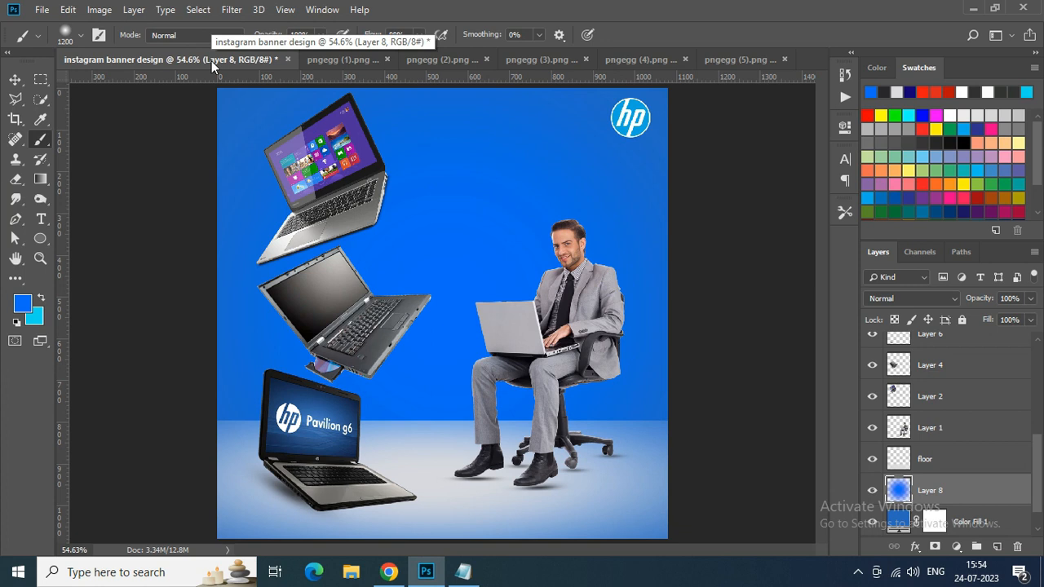
- Set the text colour to #fafafa and add the title text LAPTOP AREAN near the top of the banner
click(40, 218)
click(580, 35)
drag(617, 56, 623, 52)
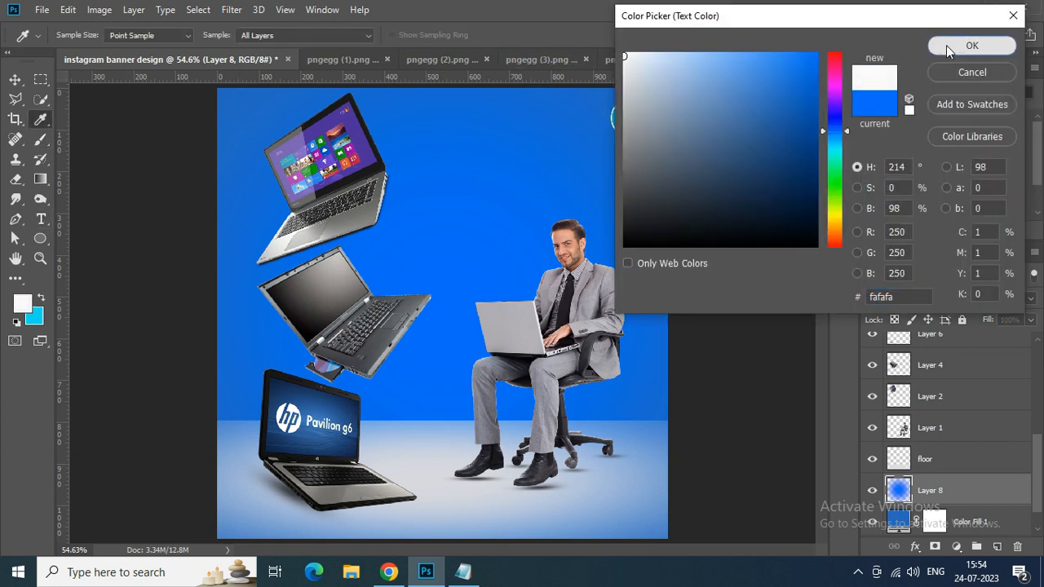
click(949, 45)
click(438, 137)
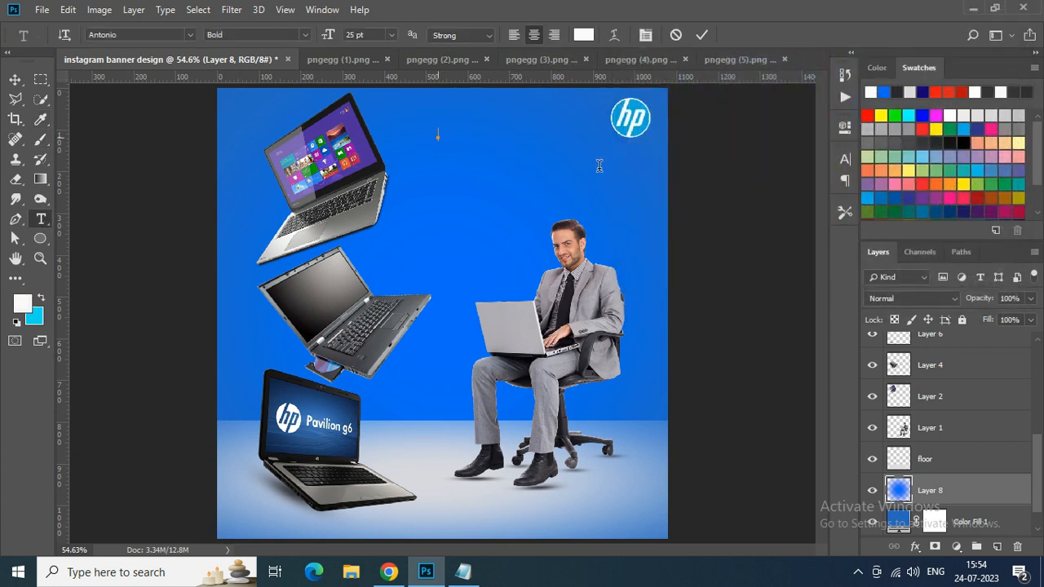
text(LAPTOP AREAN)
- Format the whole title in the Octuple max font at 48 pt
key(ctrl+a)
click(845, 160)
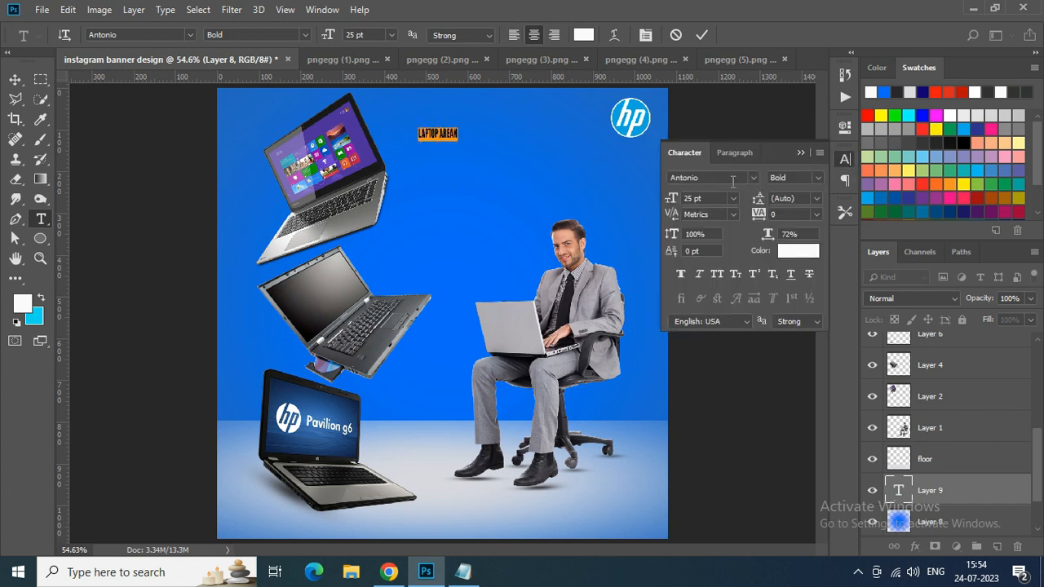
click(733, 199)
click(697, 367)
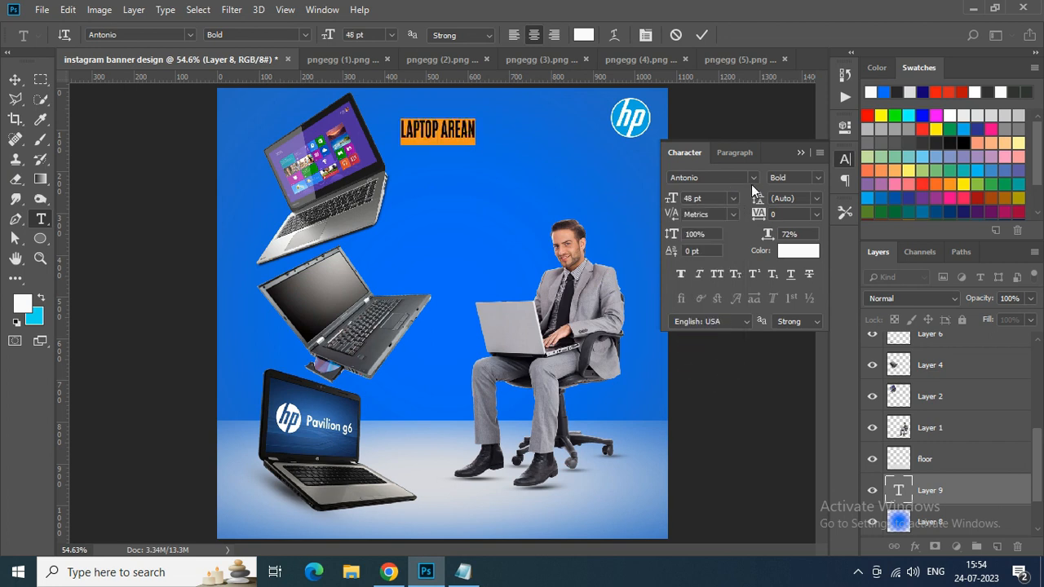
click(755, 177)
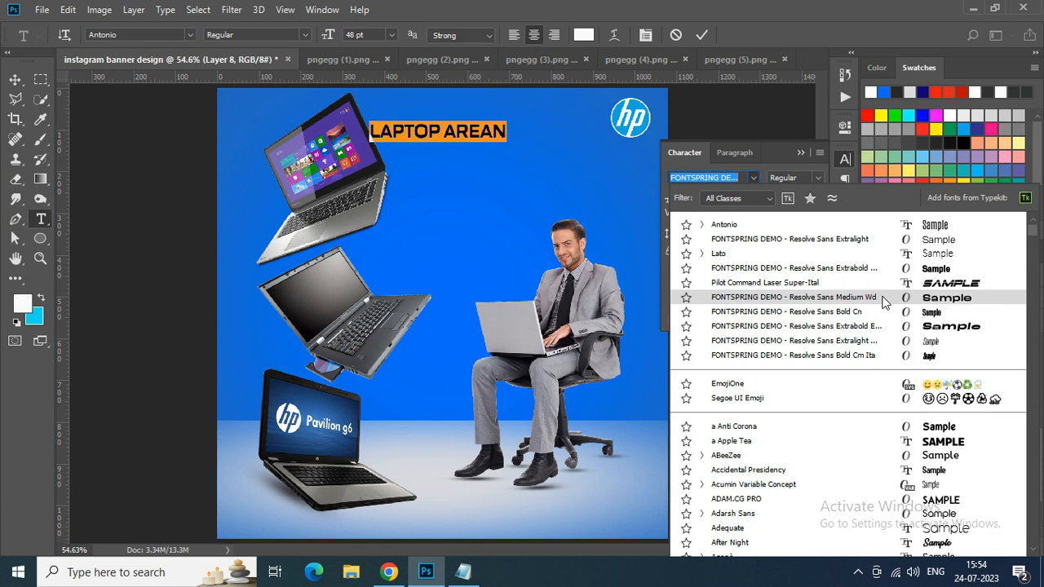
scroll(897, 399, down, 6)
scroll(1030, 256, down, 2)
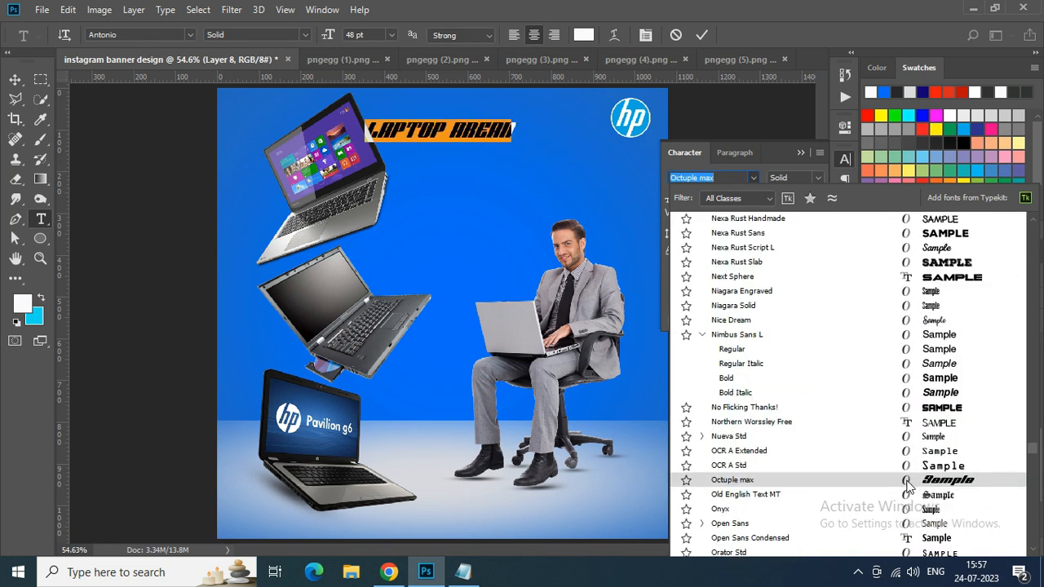
click(908, 483)
click(701, 35)
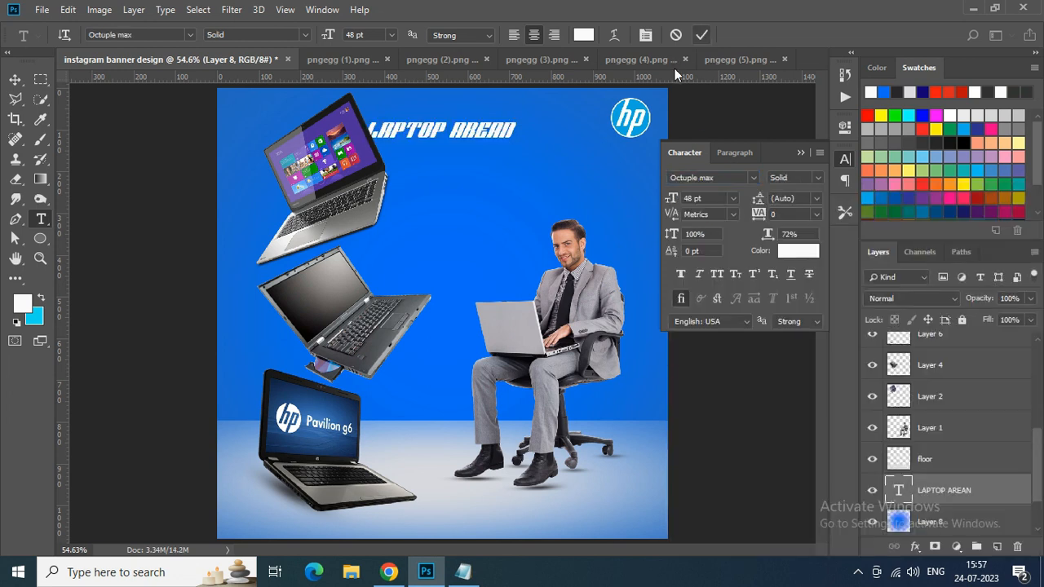
- Enlarge the title to about 75 pt and position it along the banner's top edge, immediately before the HP logo
key(ctrl+t)
drag(517, 143, 575, 118)
key(Return)
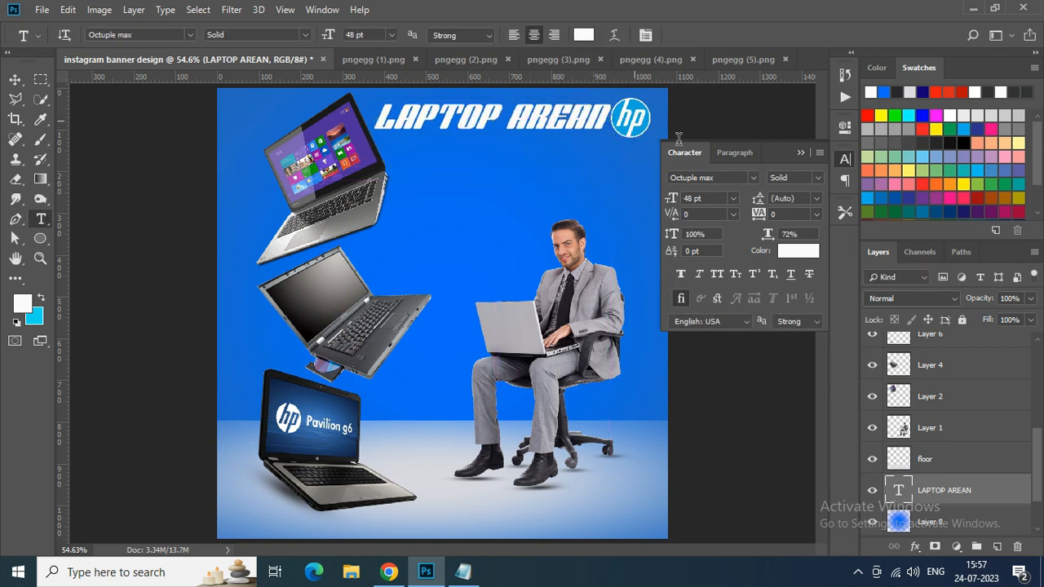
click(633, 120)
click(701, 34)
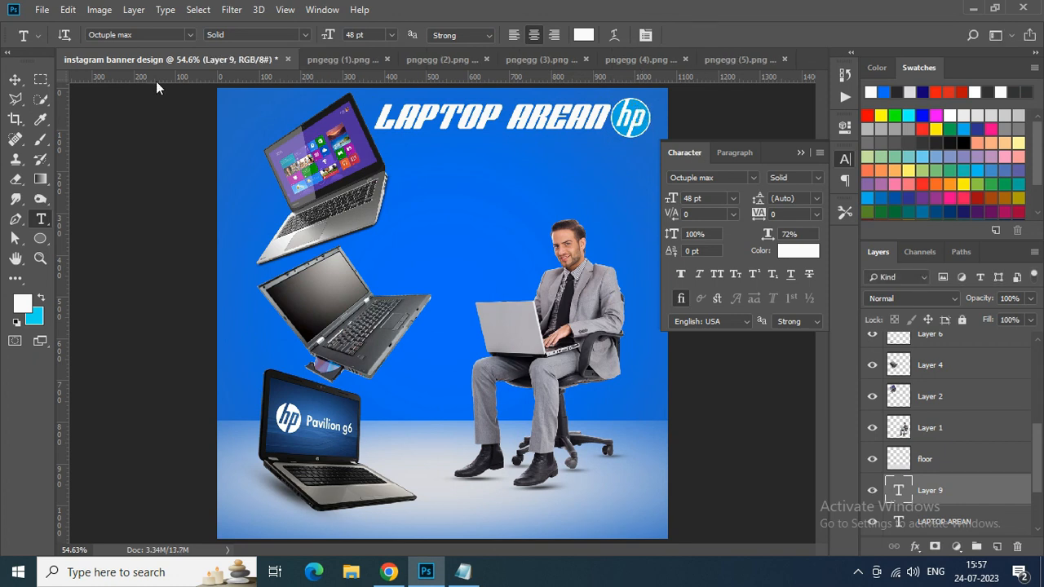
- Nudge the HP logo slightly to the right to leave a gap after the title
click(15, 79)
click(610, 134)
key(Right)
key(Right)
key(Right)
key(Right)
key(Right)
key(Right)
key(Right)
key(Right)
key(Right)
key(Right)
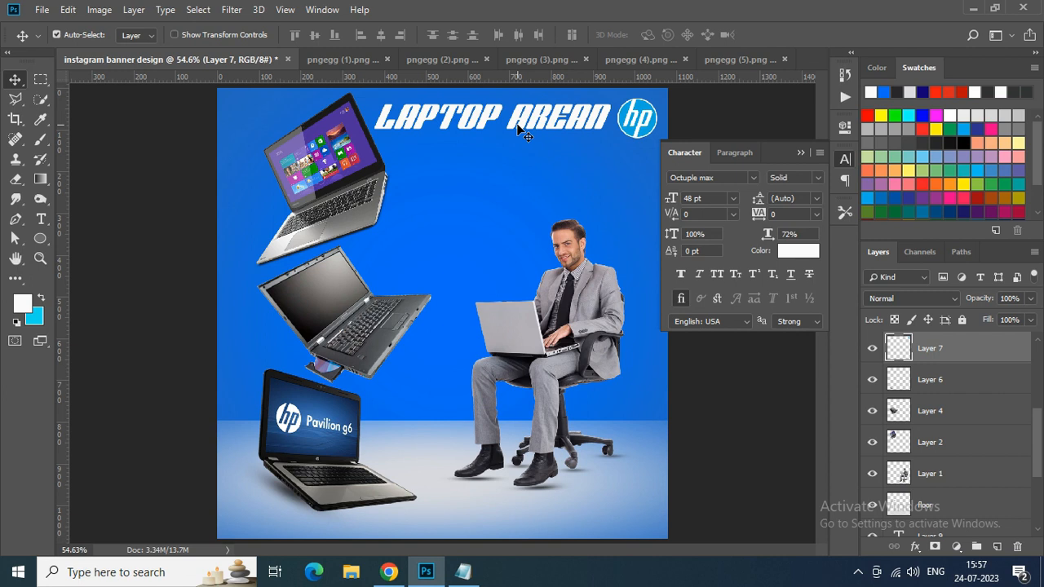
- Delete the stray empty text layer above the title layer
drag(1041, 433, 1040, 468)
click(903, 438)
click(872, 438)
click(872, 438)
key(Delete)
- Correct the title's spelling to LAPTOP ARENA
double_click(896, 440)
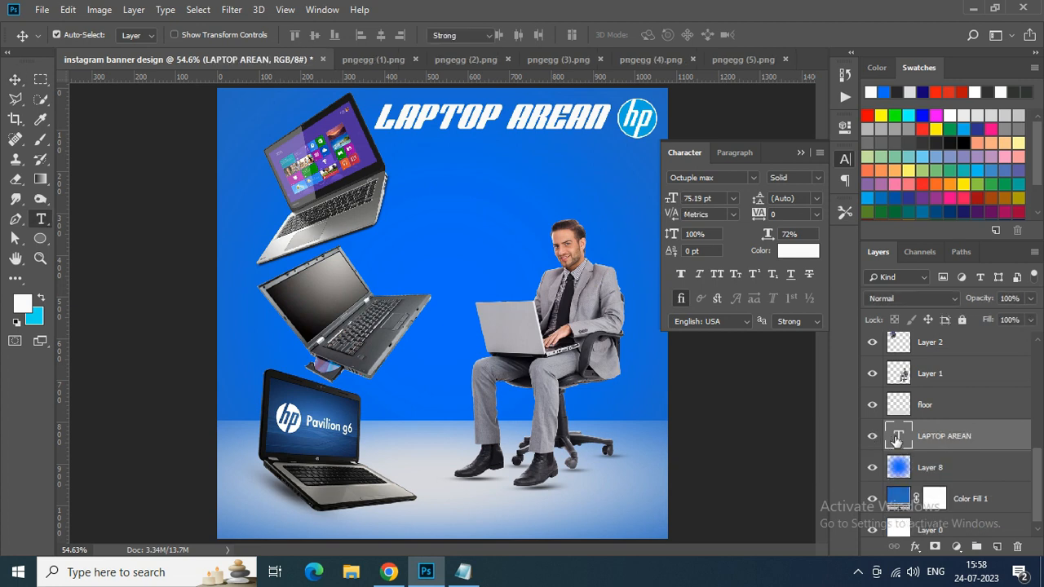
click(583, 118)
key(Left)
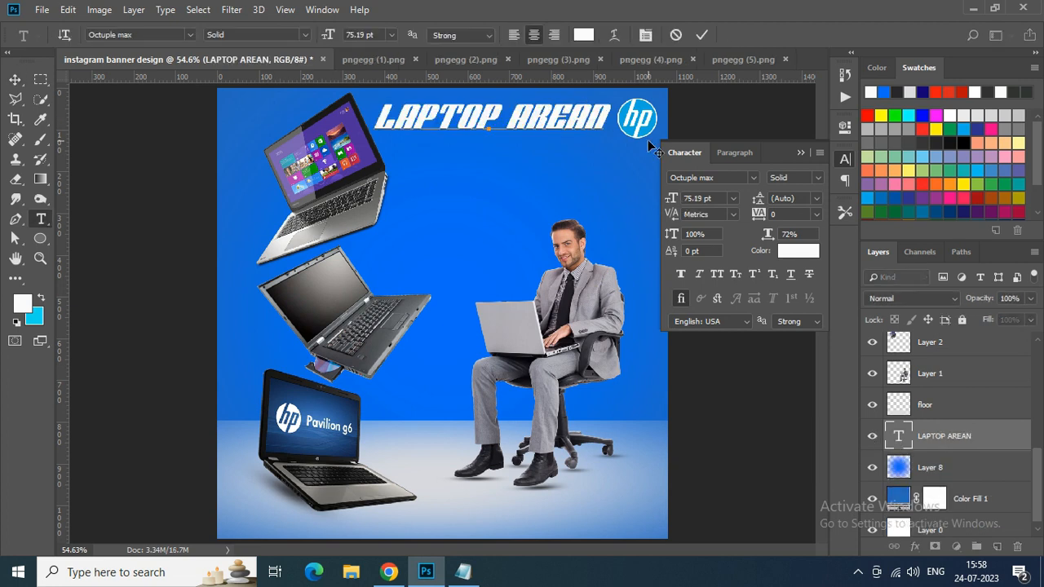
key(Delete)
key(Delete)
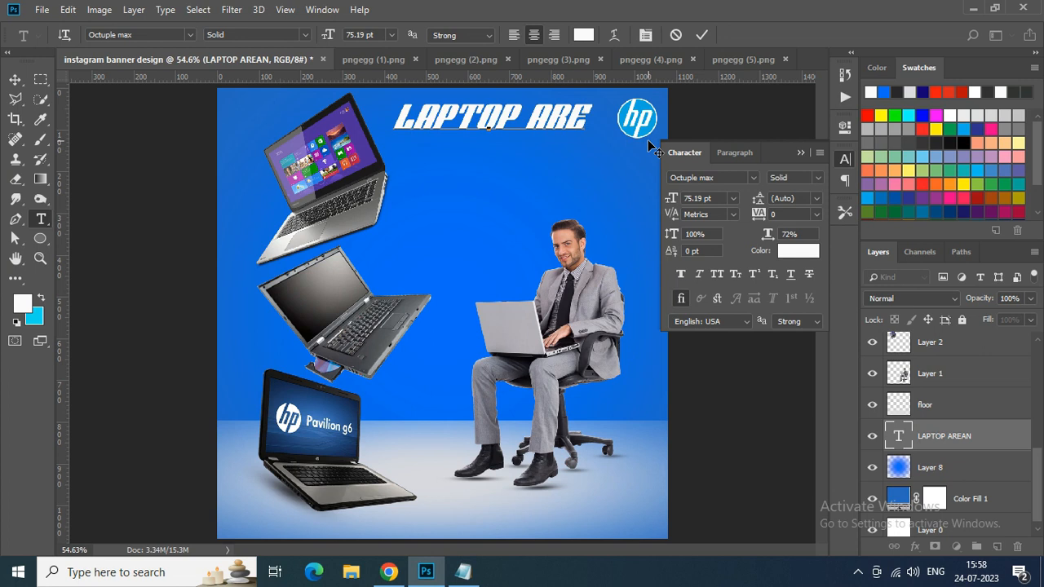
text(NA)
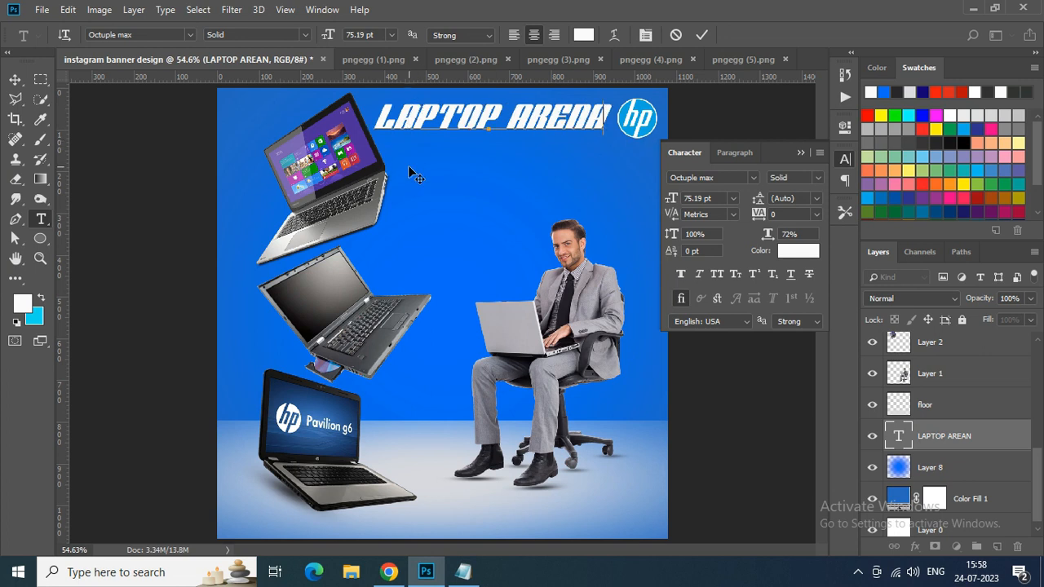
click(701, 34)
- Apply a drop shadow with 52% opacity to the LAPTOP ARENA title
key(v)
right_click(1001, 440)
click(913, 22)
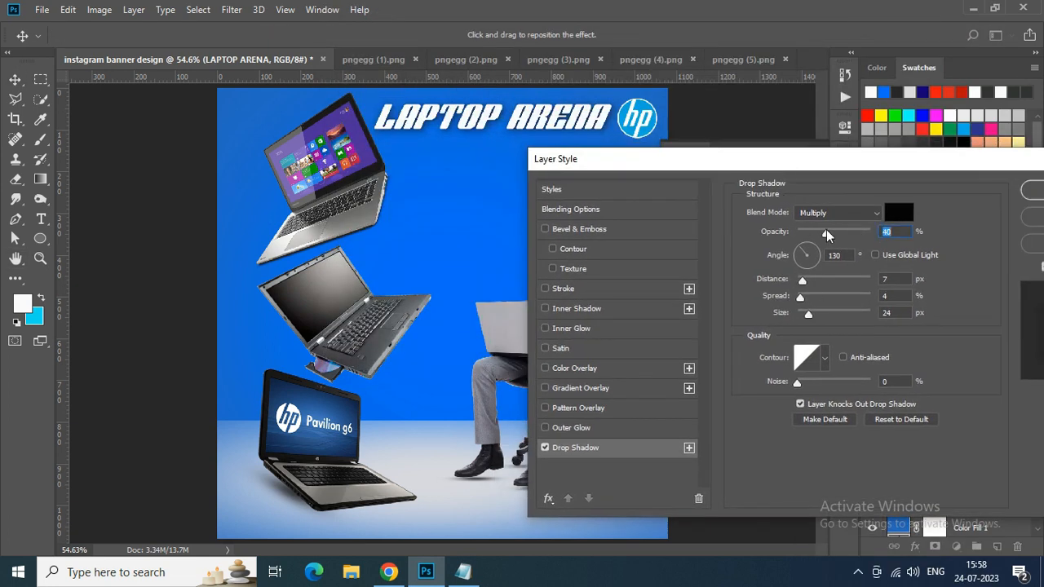
drag(824, 230, 835, 230)
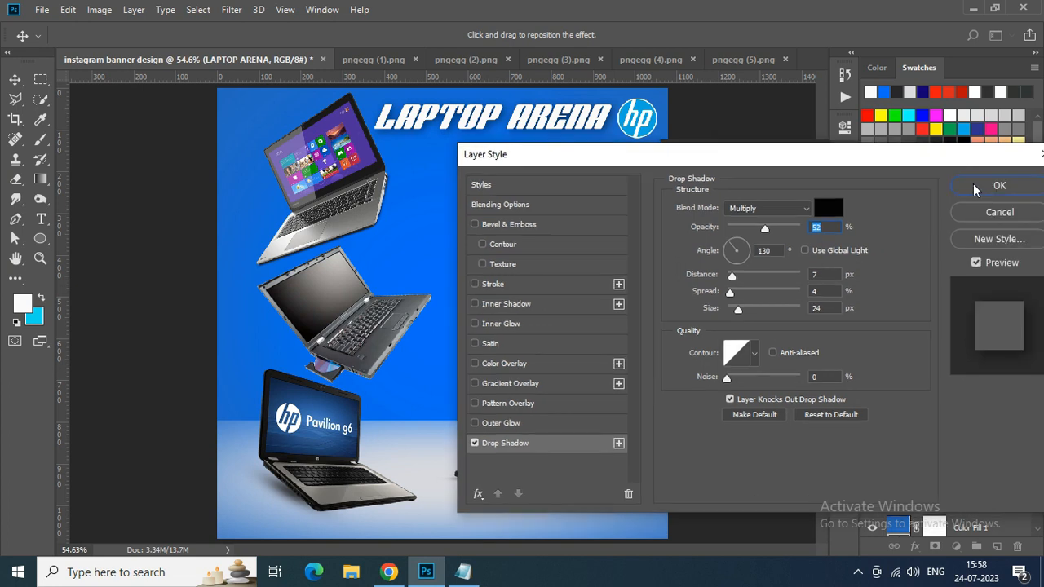
click(973, 183)
- Create a paragraph text box below the title and fill it with Lorem Ipsum placeholder text at 10 pt
click(42, 219)
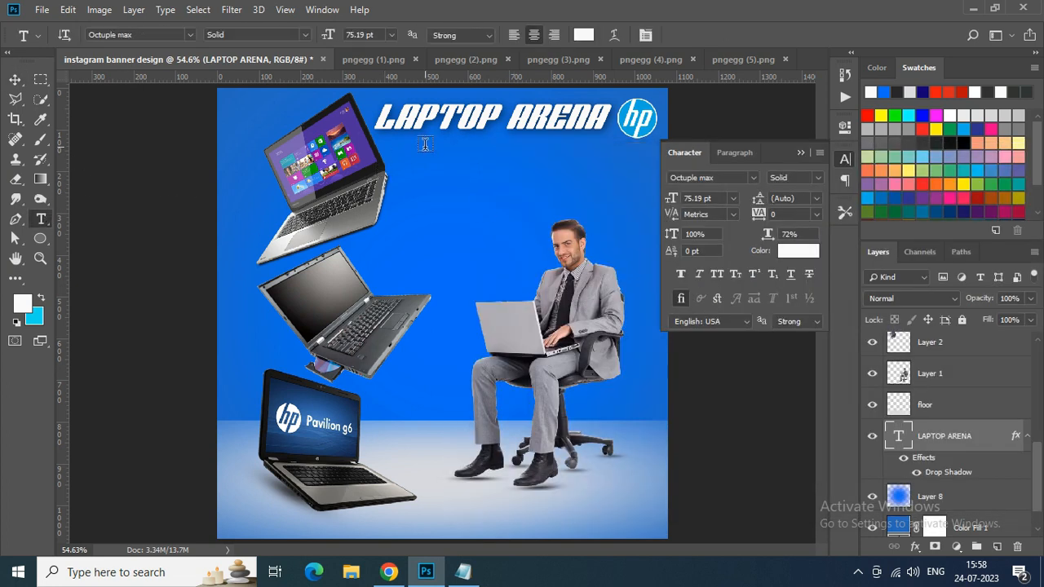
drag(430, 140, 602, 209)
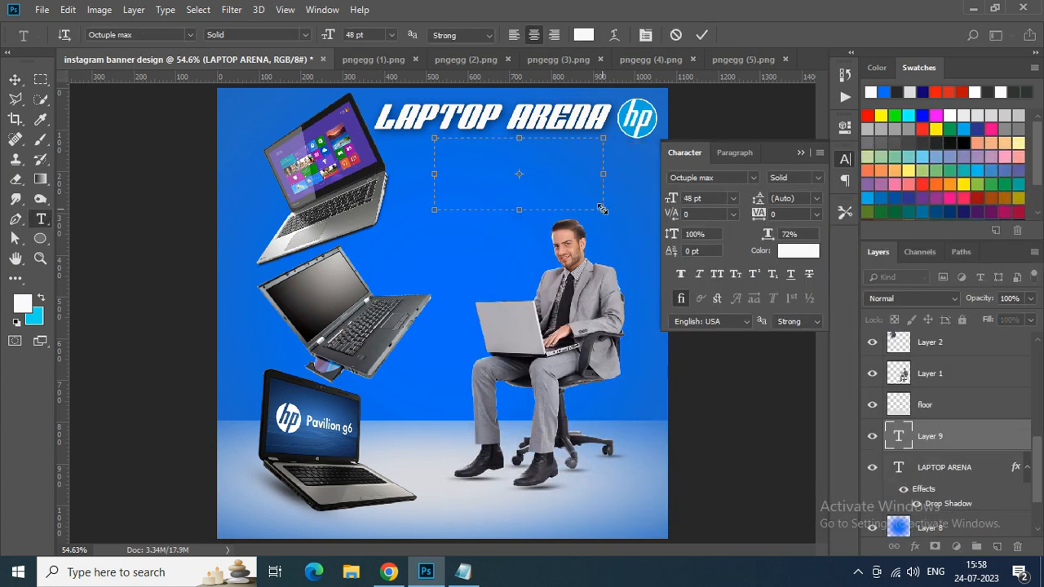
click(706, 198)
click(166, 9)
click(181, 357)
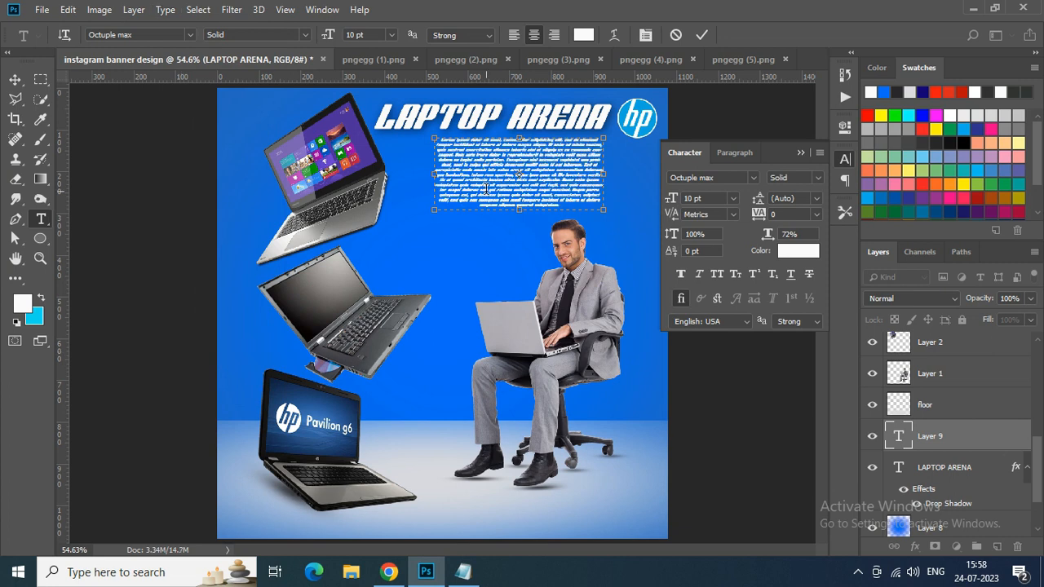
- Shorten the placeholder paragraph by deleting the closing lines of its text
click(718, 198)
double_click(898, 436)
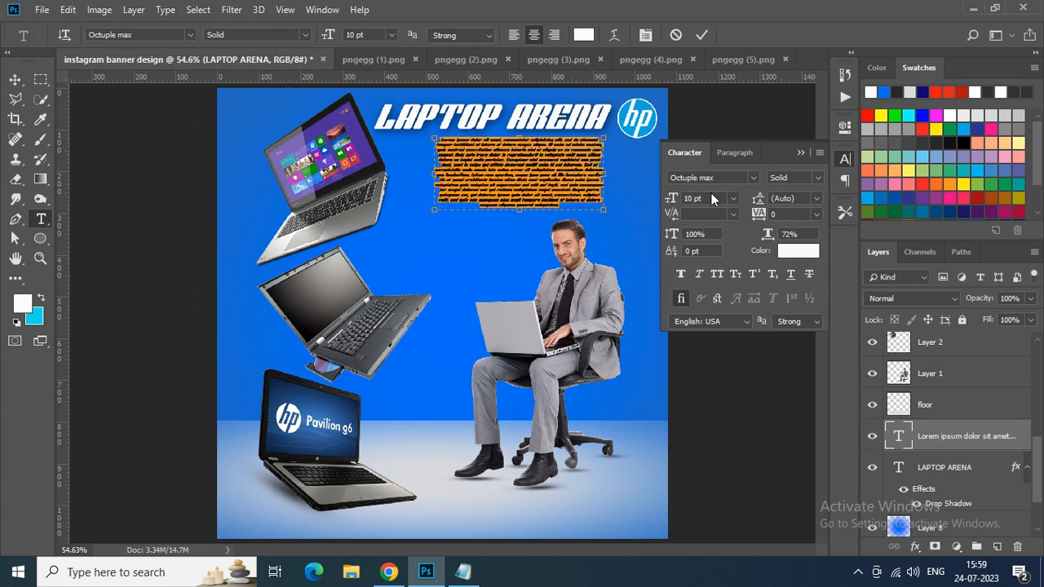
click(706, 198)
drag(552, 172, 596, 226)
key(BackSpace)
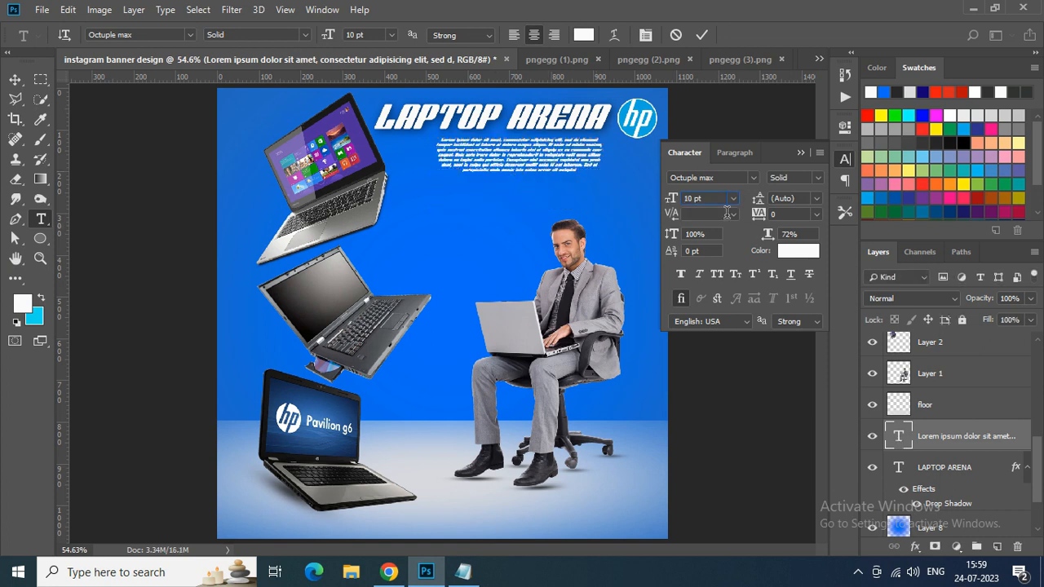
- Set the Lorem Ipsum paragraph to 20 pt in Lato Regular
double_click(899, 438)
key(Return)
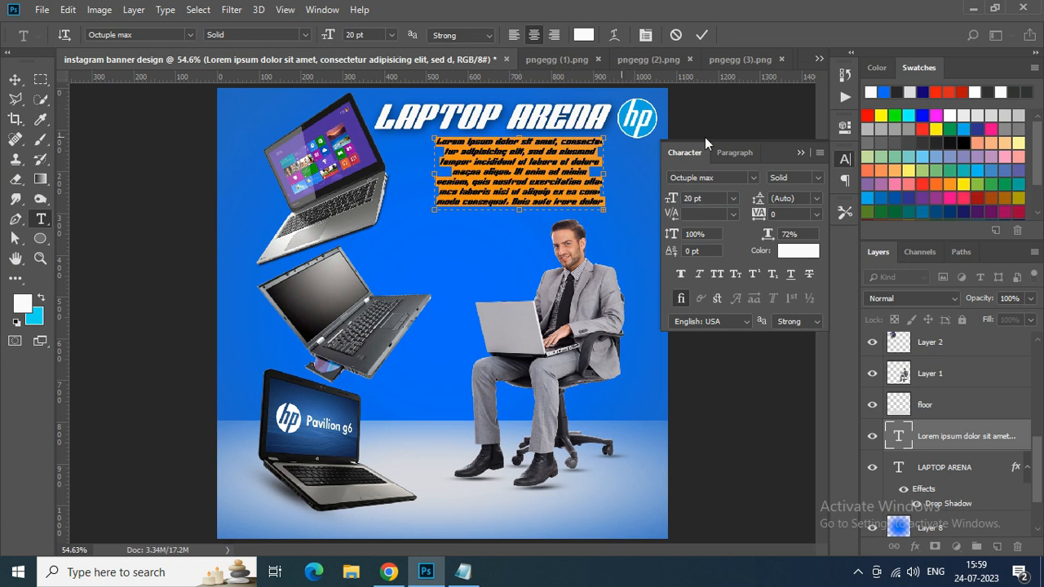
click(752, 178)
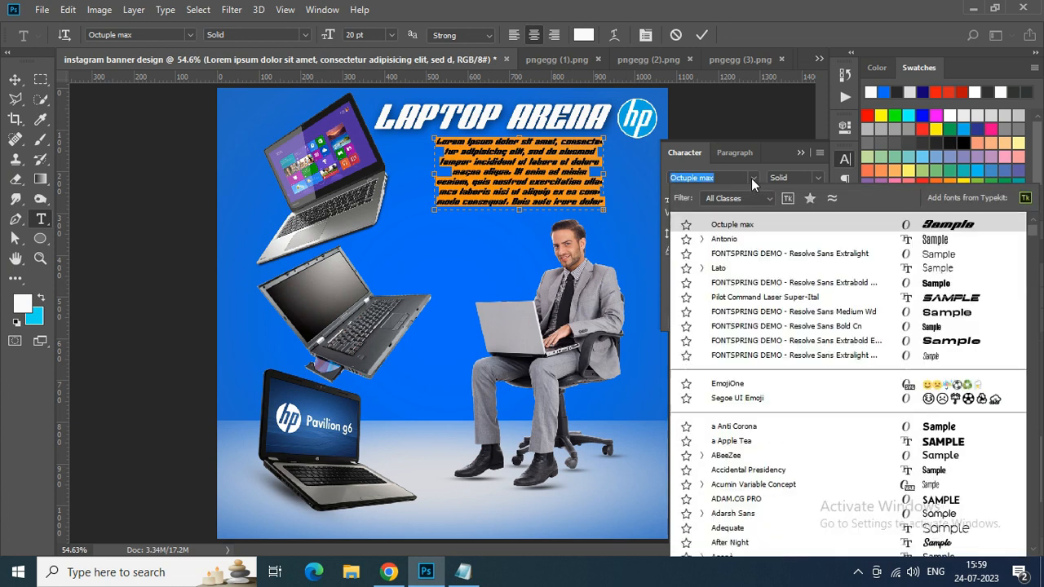
click(703, 268)
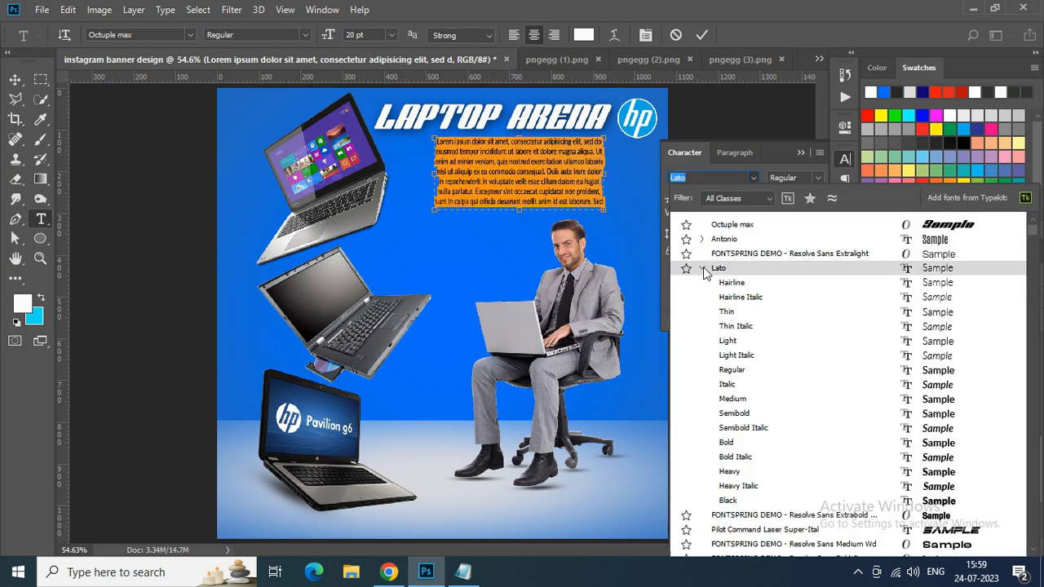
click(750, 369)
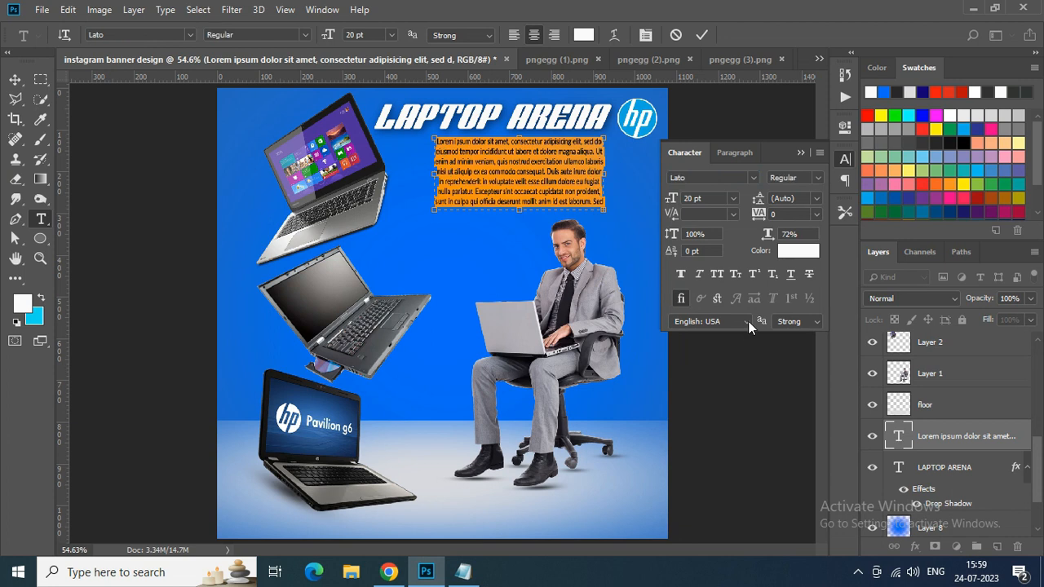
- Justify the paragraph with its last line centred and widen its text box toward the top laptop
click(735, 153)
click(745, 180)
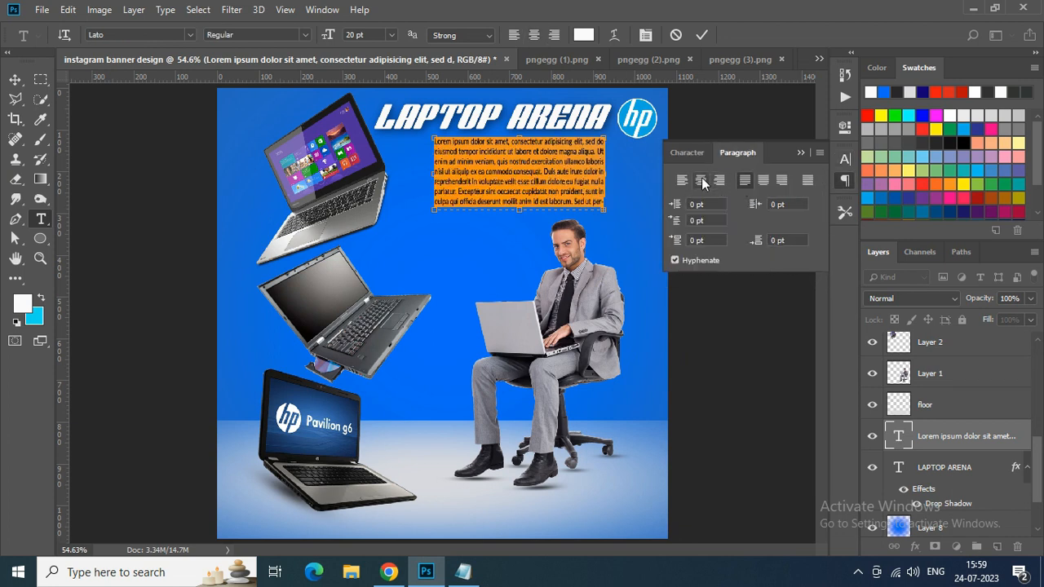
drag(432, 175, 399, 174)
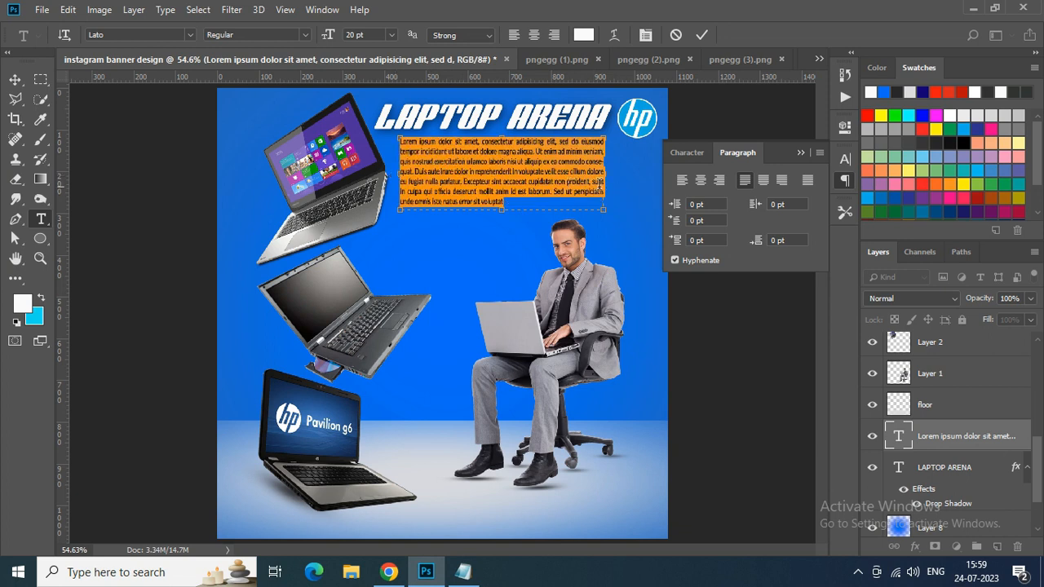
click(761, 179)
click(702, 34)
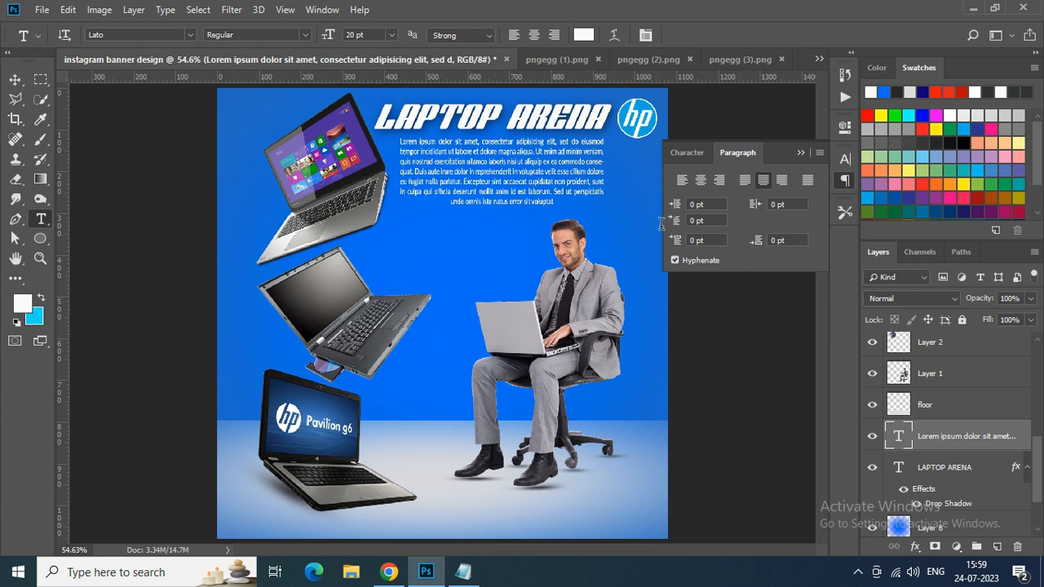
- Delete the paragraph text after "laboris nisi ut" and shorten the text box to fit the remaining three lines
double_click(899, 436)
drag(519, 162, 599, 222)
key(BackSpace)
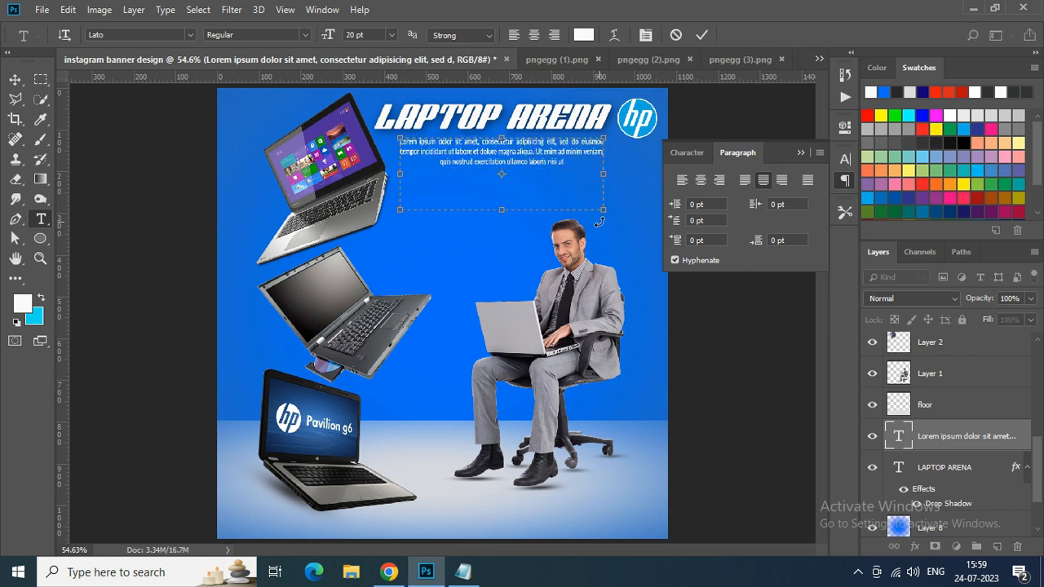
drag(506, 203, 502, 172)
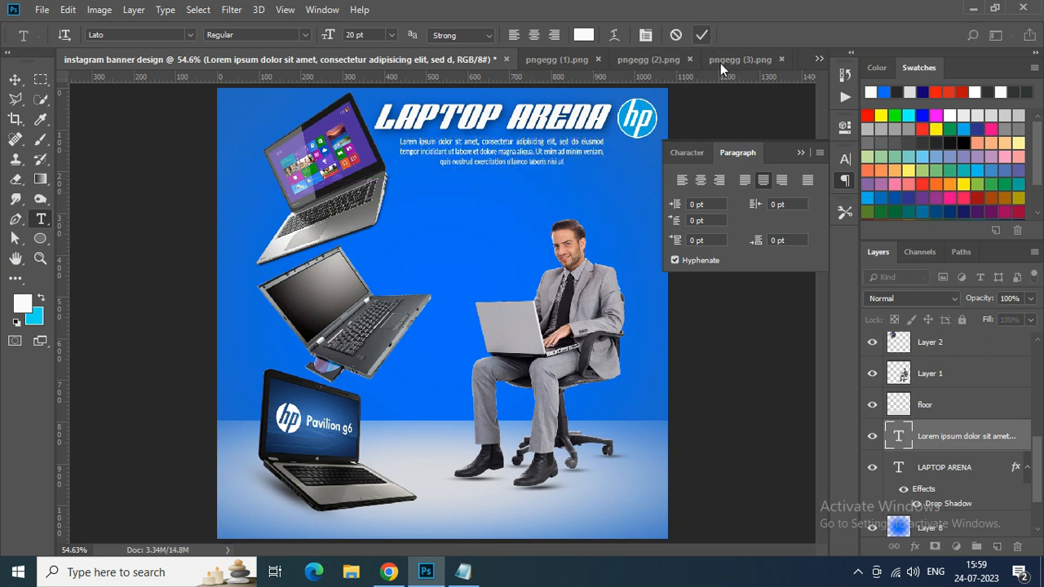
click(701, 34)
- Nudge the paragraph slightly left and down beneath the LAPTOP ARENA title
click(15, 80)
key(Left)
key(Left)
key(Left)
key(Left)
key(Left)
key(Left)
key(Left)
key(Left)
key(Left)
key(Left)
key(Left)
key(Down)
key(Down)
key(Down)
key(Down)
key(Down)
key(Down)
key(Down)
key(Down)
key(Down)
key(Down)
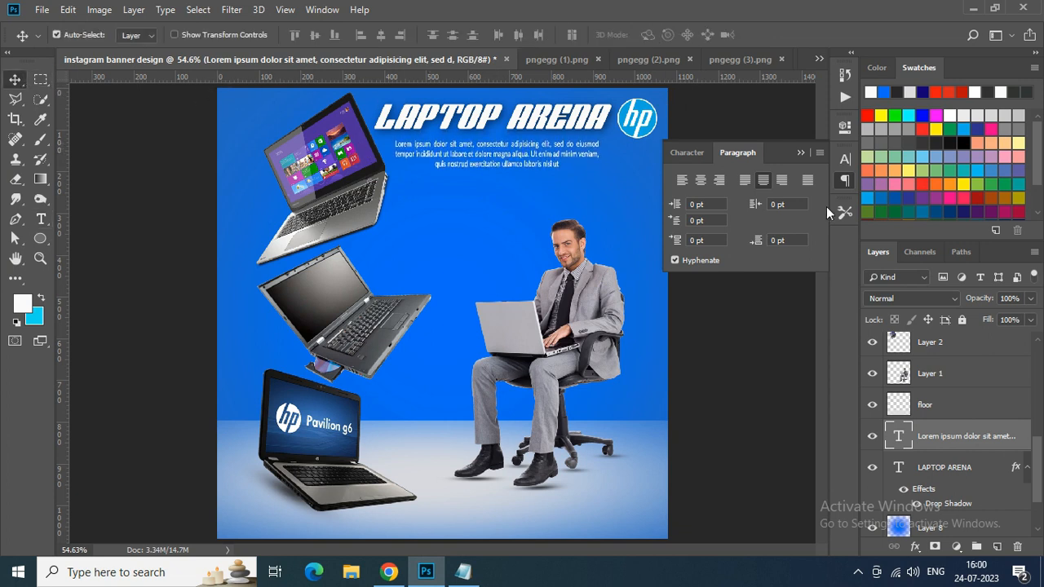
click(801, 153)
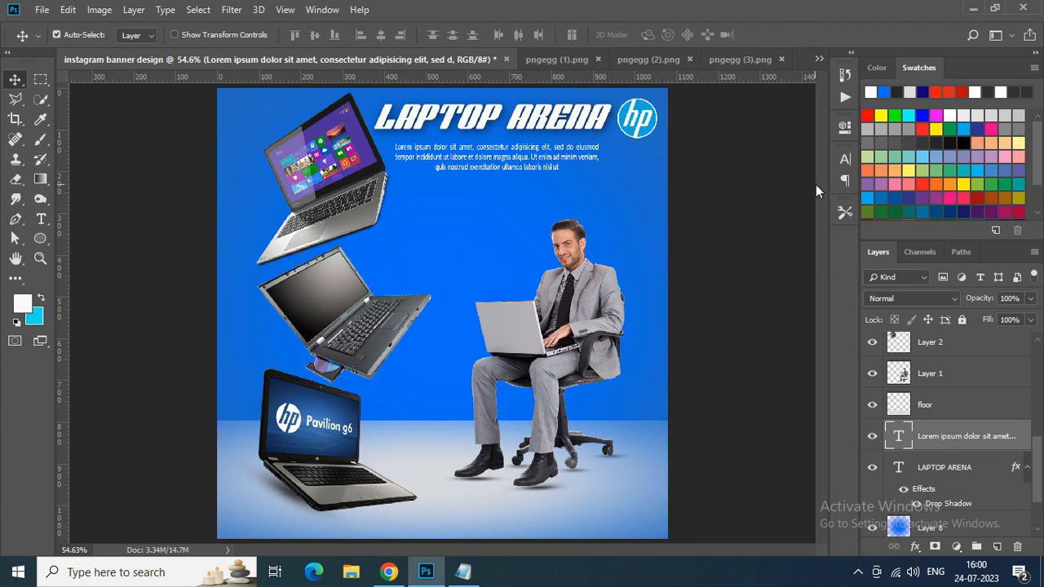
- Draw a rounded rectangle about 244 by 51 px with a 10 px radius in the banner's lower right corner
click(39, 241)
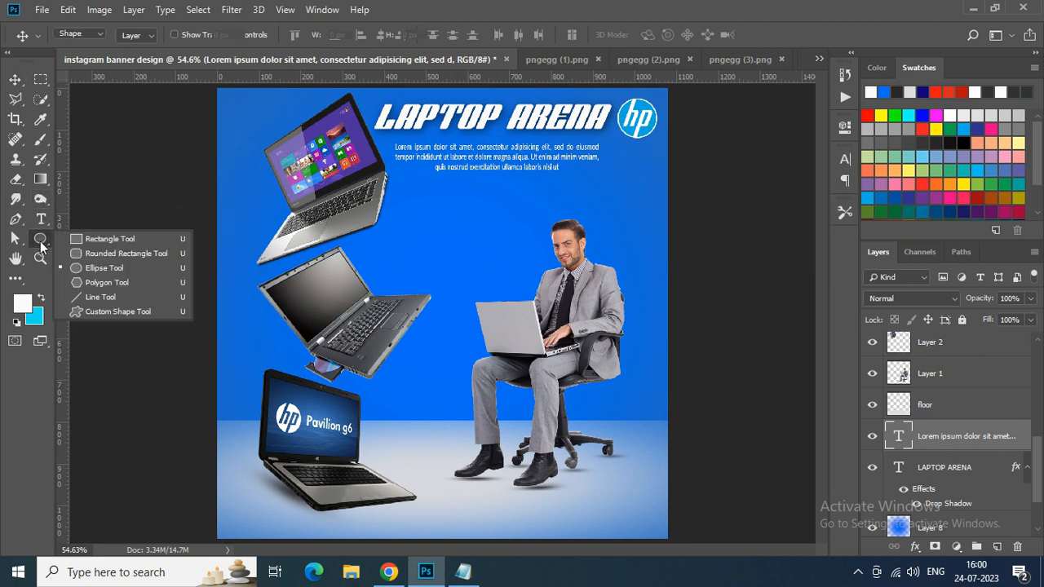
click(117, 253)
drag(549, 505, 650, 524)
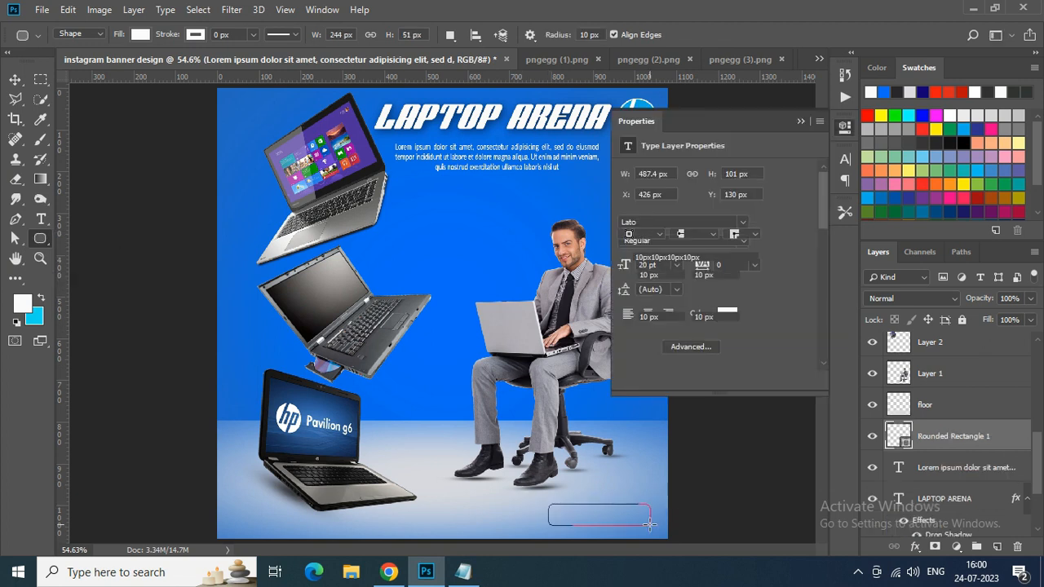
- Fill the rounded rectangle with dark blue
click(628, 216)
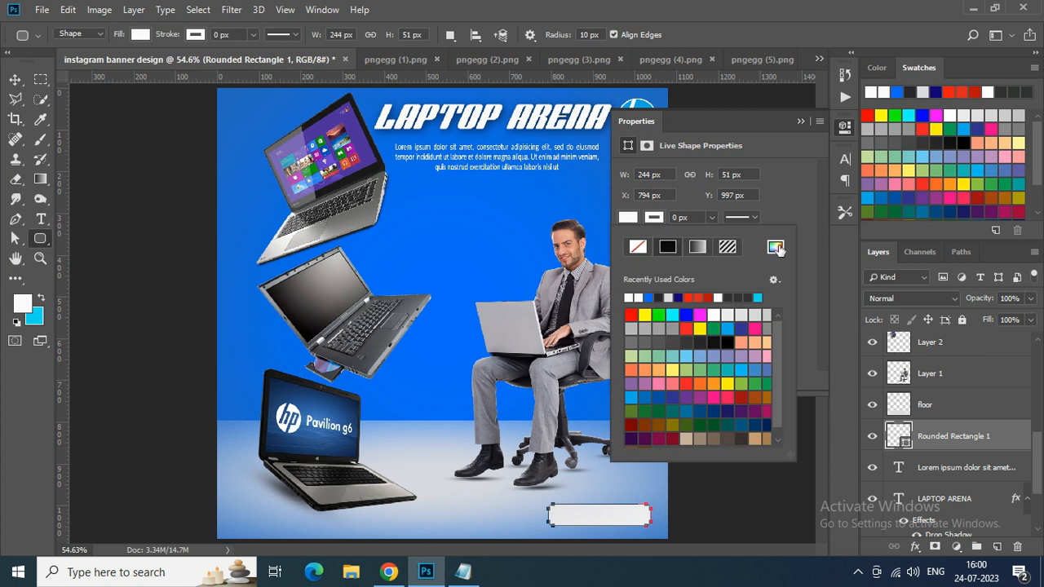
click(663, 240)
click(480, 190)
drag(812, 99, 813, 145)
click(950, 47)
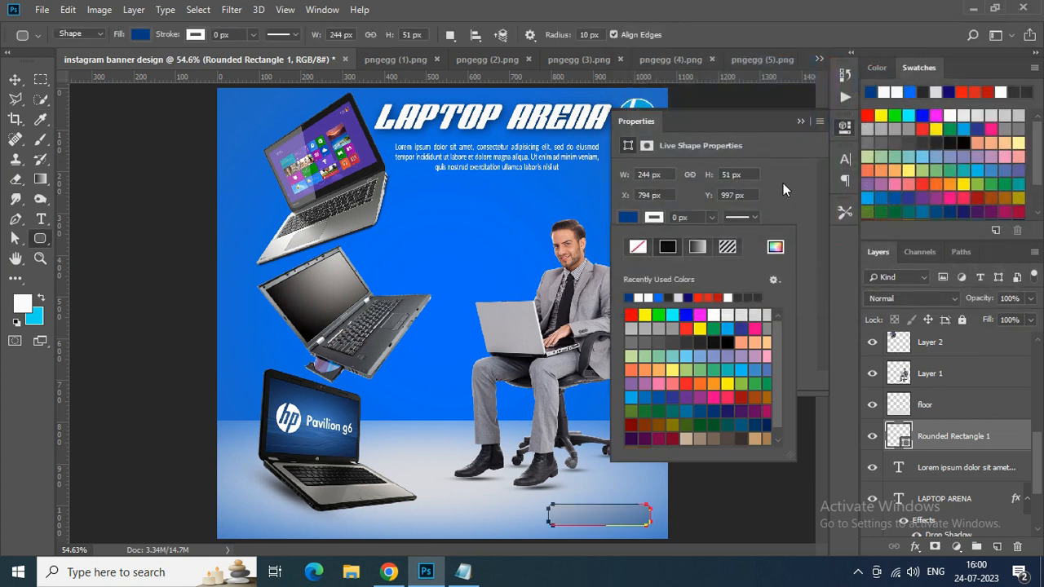
click(800, 121)
- Move the rounded rectangle to the top of the layer stack and make its corners rounder
drag(945, 436, 946, 347)
key(v)
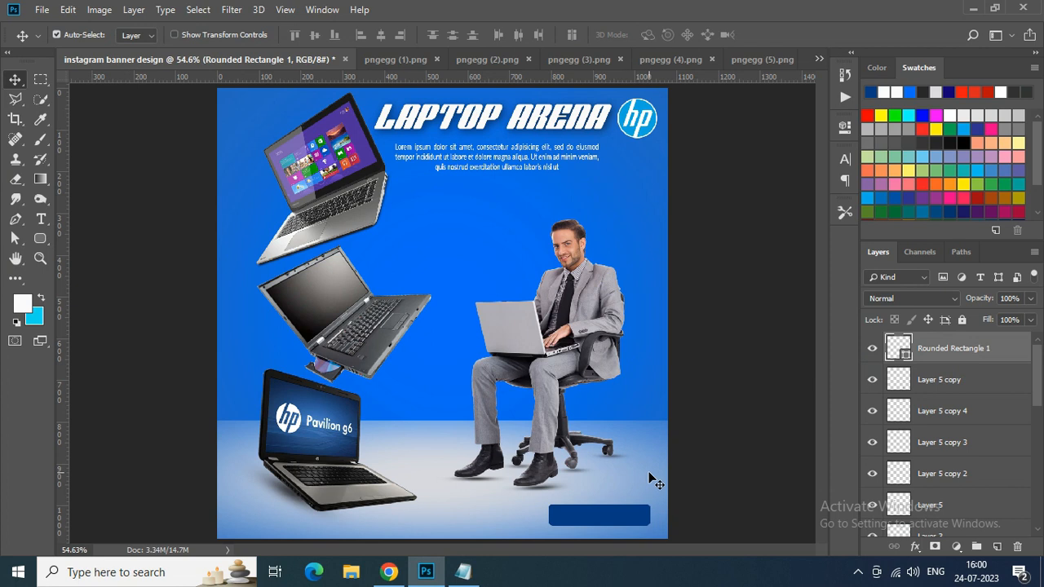
scroll(640, 484, up, 1)
key(u)
click(845, 126)
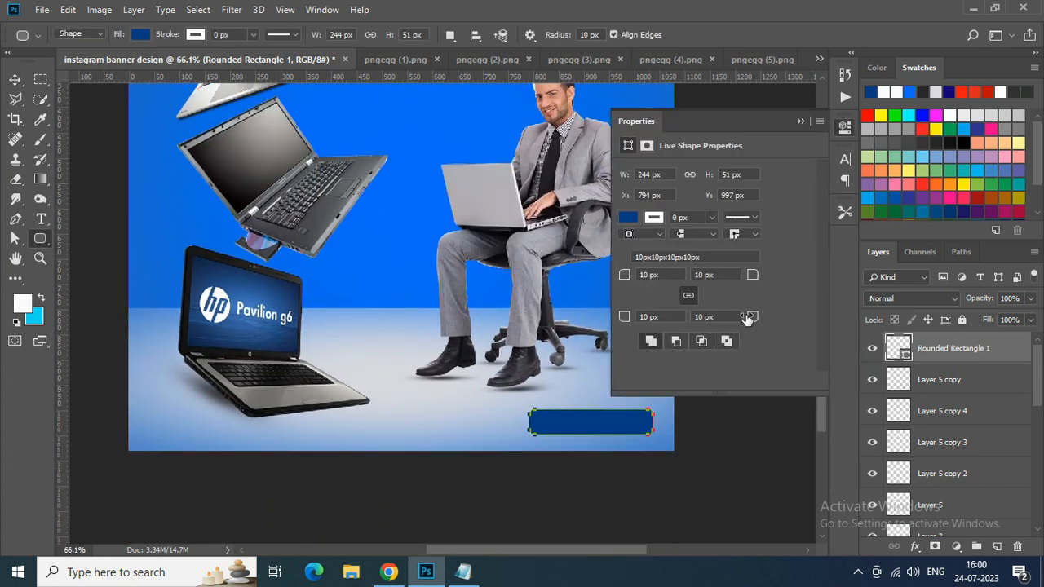
click(799, 121)
- Add the text Buy Now in white 30 pt Lato and centre it on the dark blue rounded rectangle
click(36, 218)
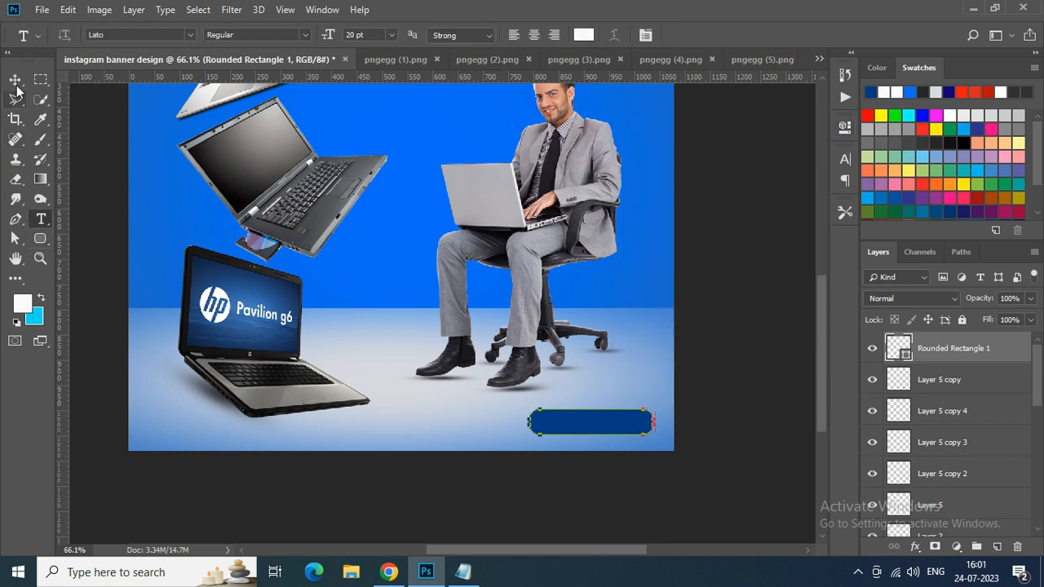
click(424, 412)
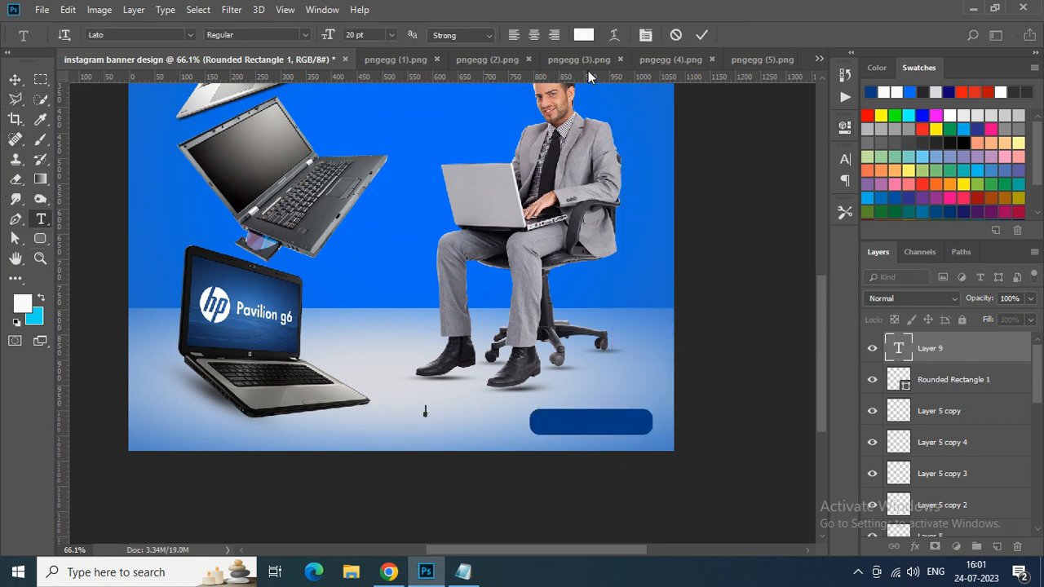
click(392, 34)
click(363, 181)
click(701, 34)
click(14, 80)
drag(553, 424, 591, 433)
key(Up)
key(Up)
key(Up)
key(Up)
key(Up)
- Narrow the rounded rectangle from both sides so it fits closely around the Buy Now text
key(alt+bracketleft)
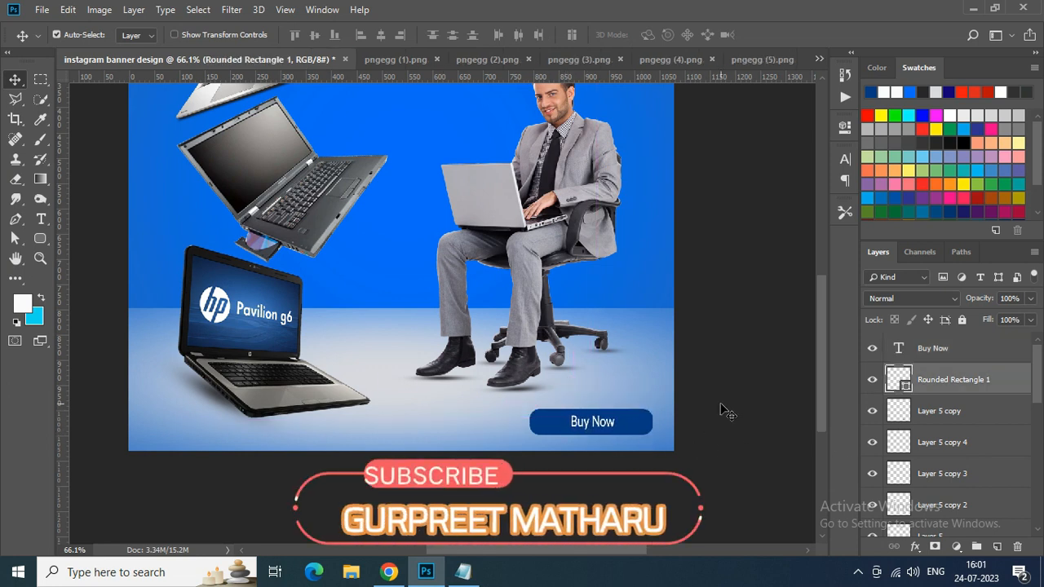
key(ctrl+t)
drag(651, 422, 628, 423)
key(Return)
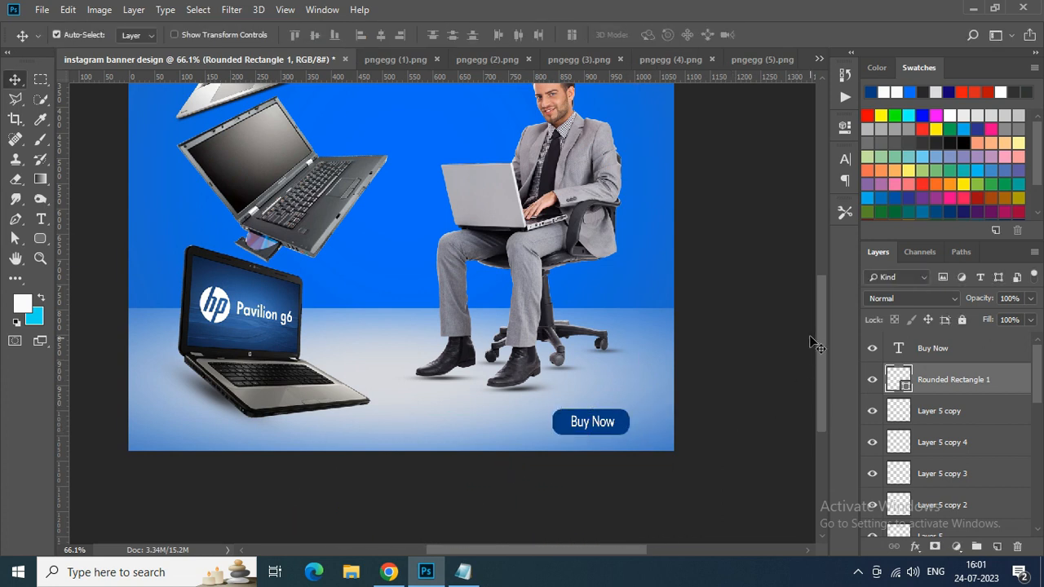
- Add the line ALL TYPES OF LAPTOP AVIALABLE HERE in 30 pt Lato and position it just below the paragraph
drag(823, 326, 820, 242)
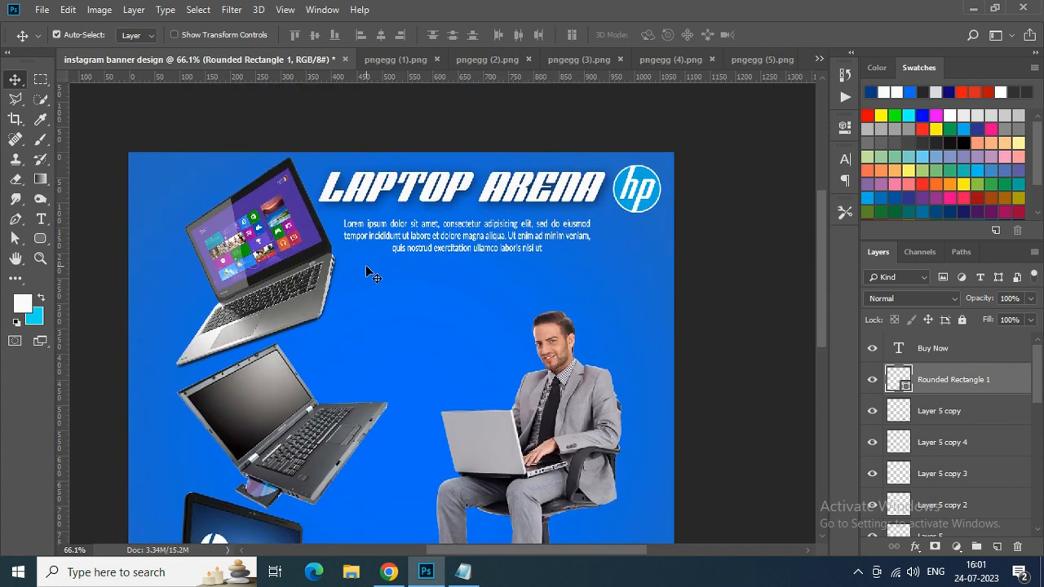
scroll(365, 265, up, 3)
scroll(397, 270, up, 3)
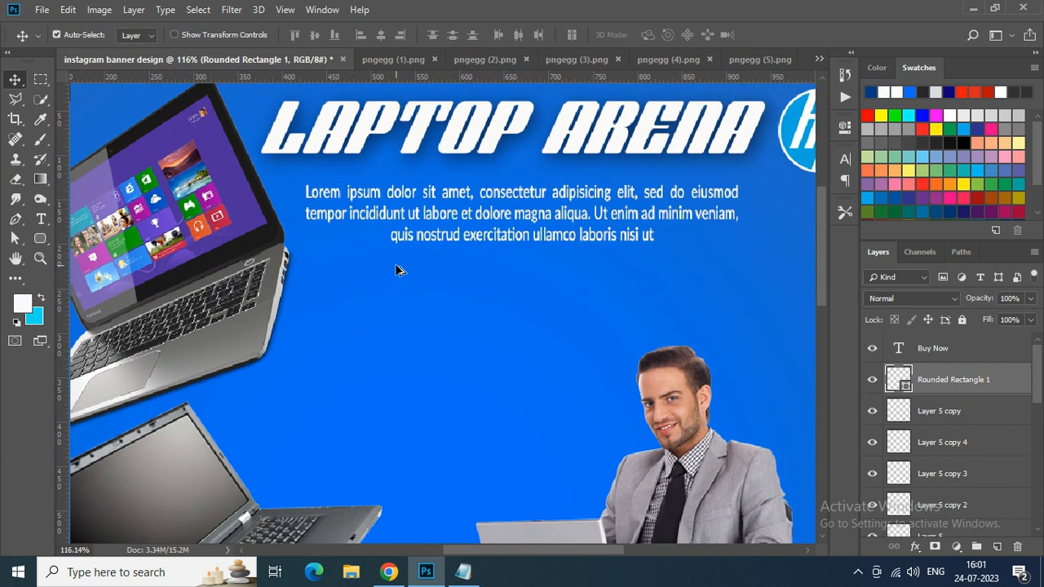
scroll(397, 269, down, 4)
scroll(397, 269, down, 1)
click(40, 218)
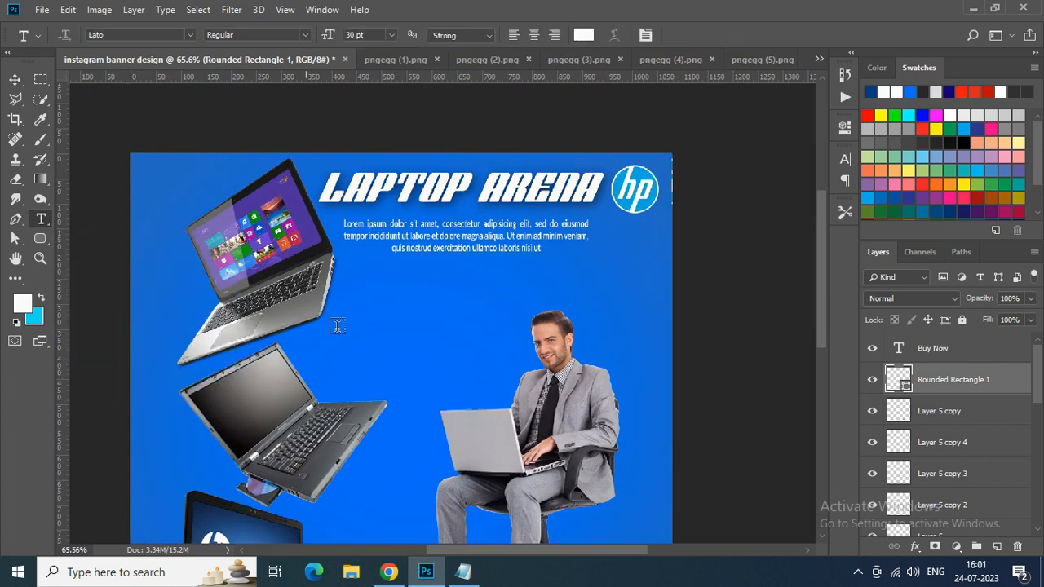
click(357, 287)
text(ALL TYPES OF LAPTO)
key(BackSpace)
text(OP AVIALABLE HERE)
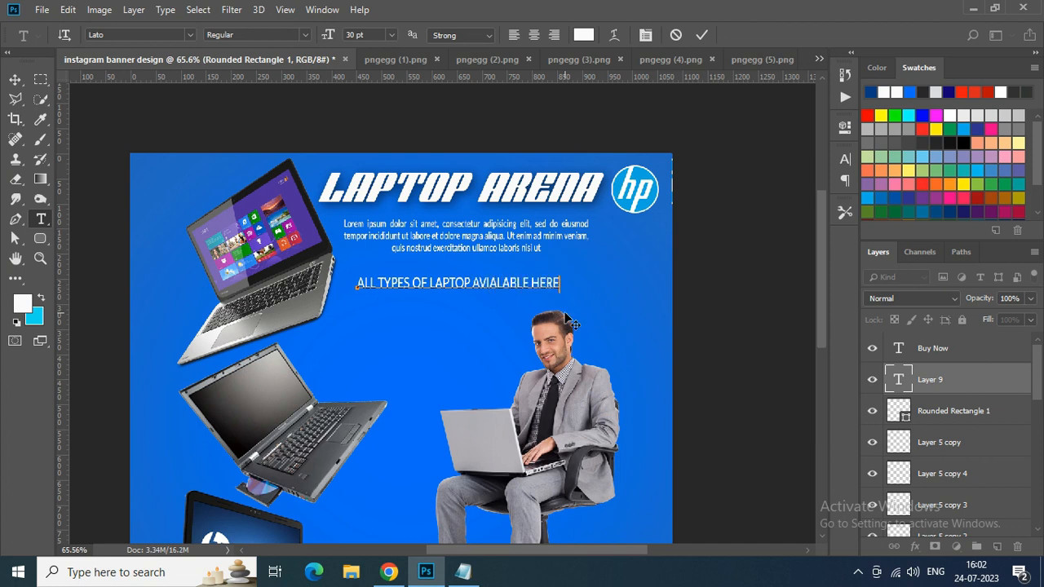
click(700, 34)
key(v)
drag(442, 281, 446, 271)
- Change the ALL TYPES OF LAPTOP AVIALABLE HERE line to Lato Bold
double_click(897, 377)
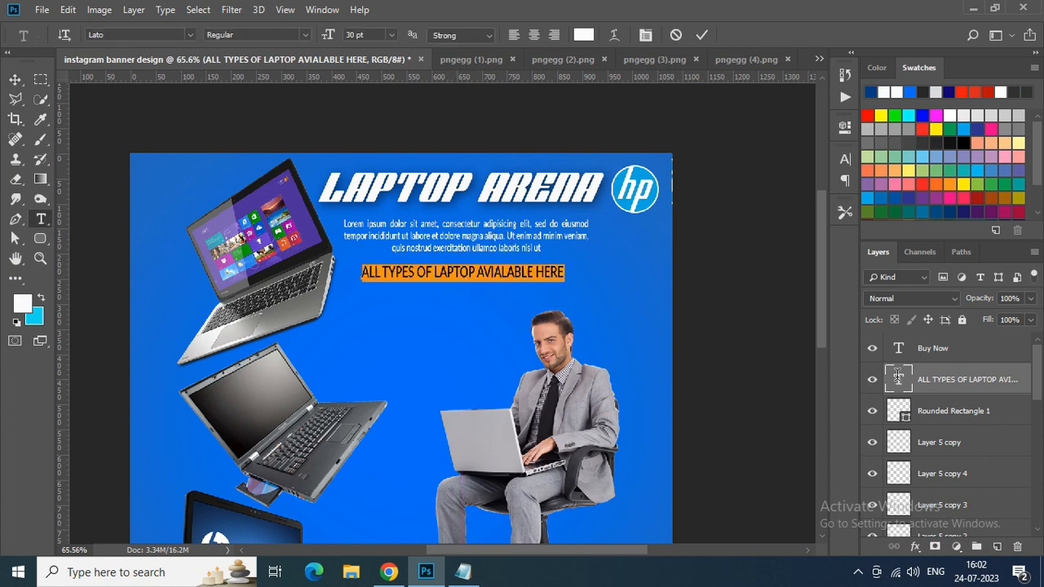
click(844, 159)
click(722, 179)
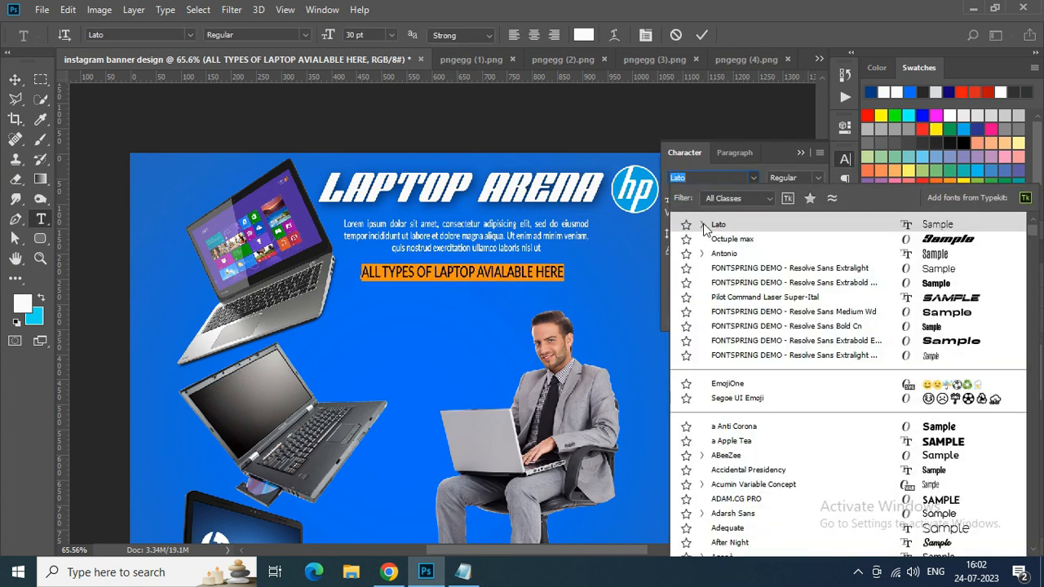
click(702, 225)
click(734, 400)
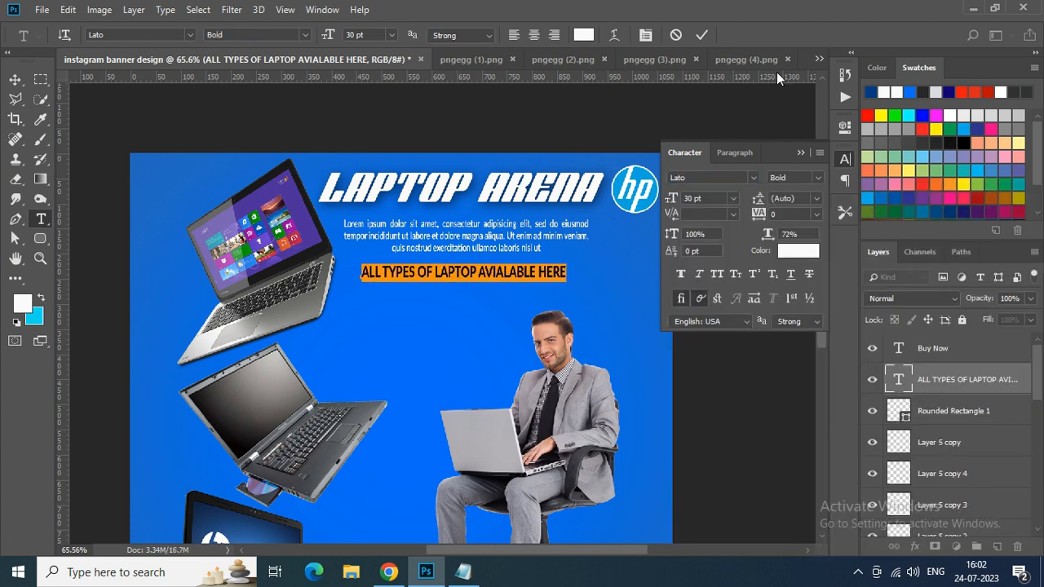
click(702, 35)
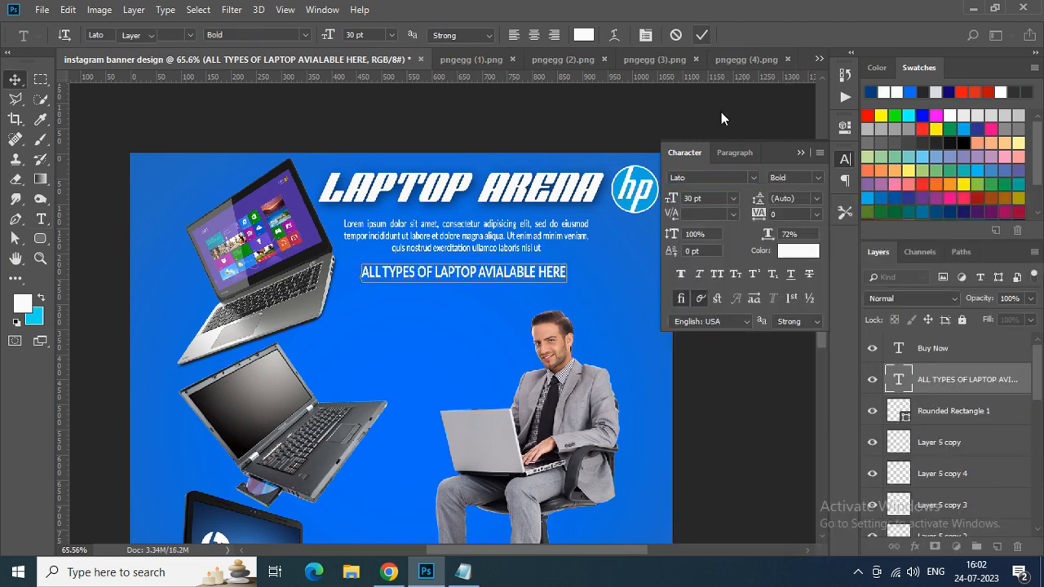
click(800, 153)
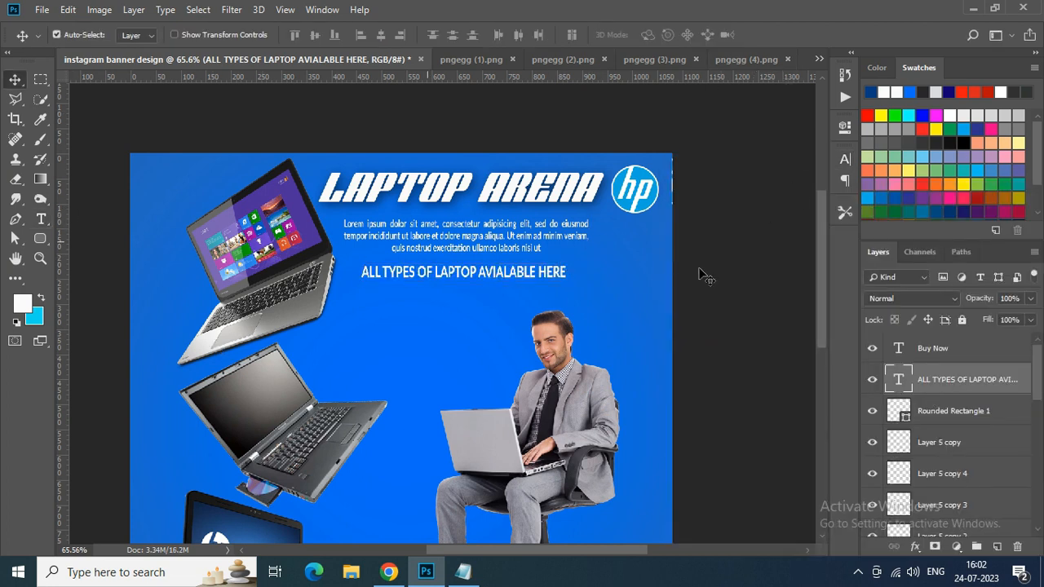
key(ctrl+v)
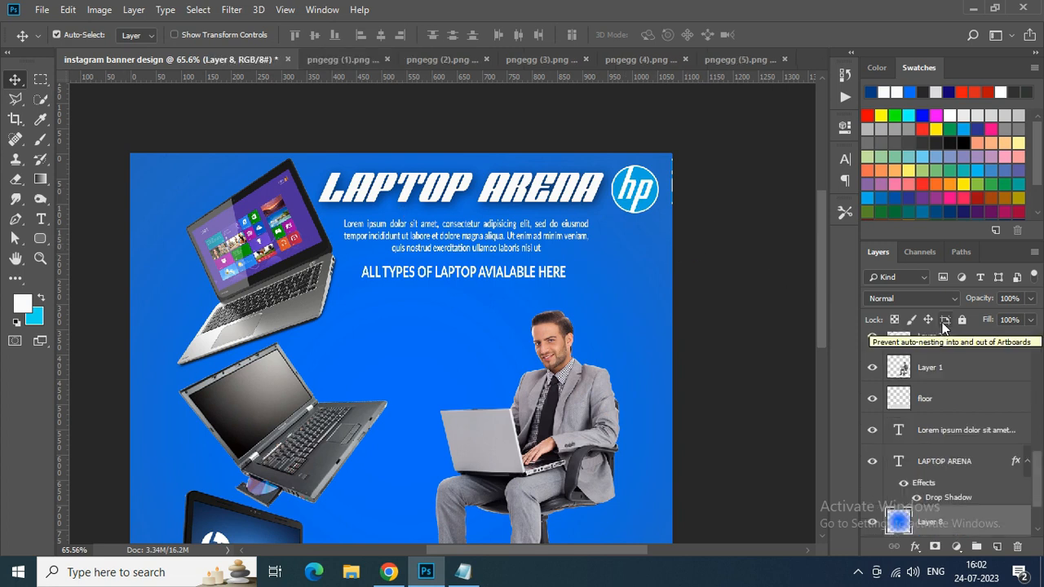
scroll(816, 389, down, 5)
scroll(815, 387, up, 1)
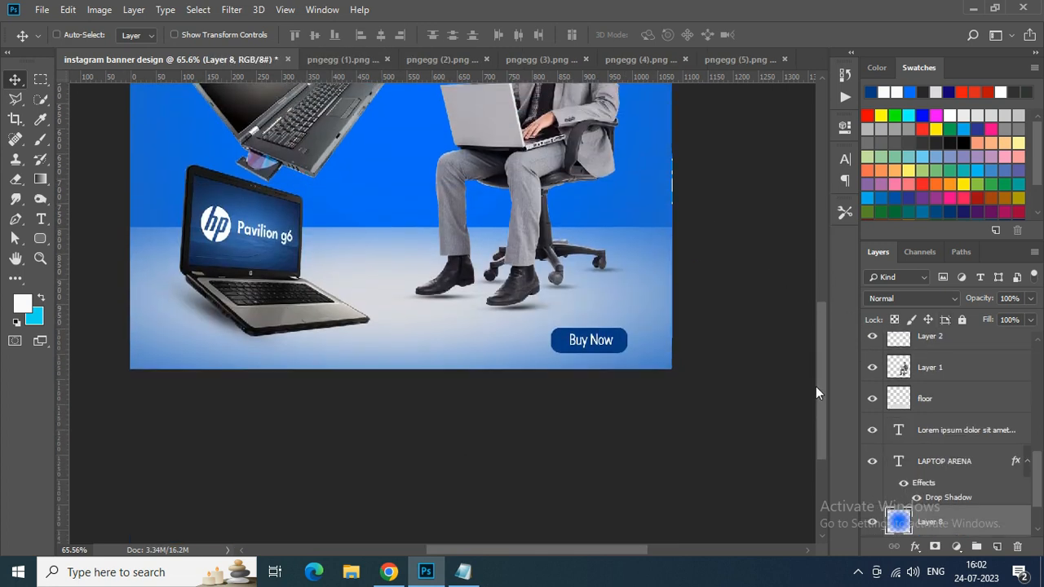
key(ctrl+0)
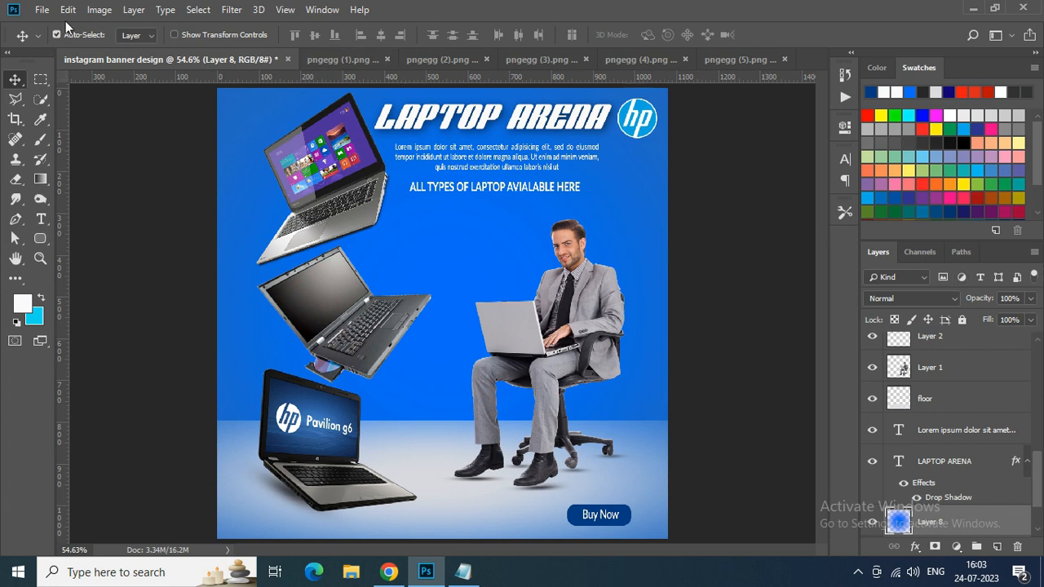
click(858, 572)
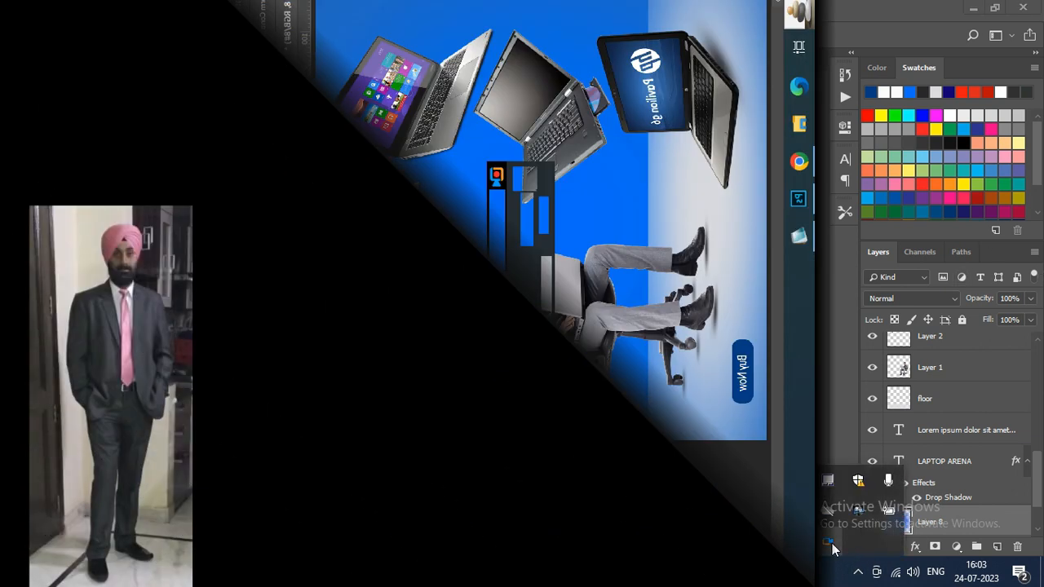